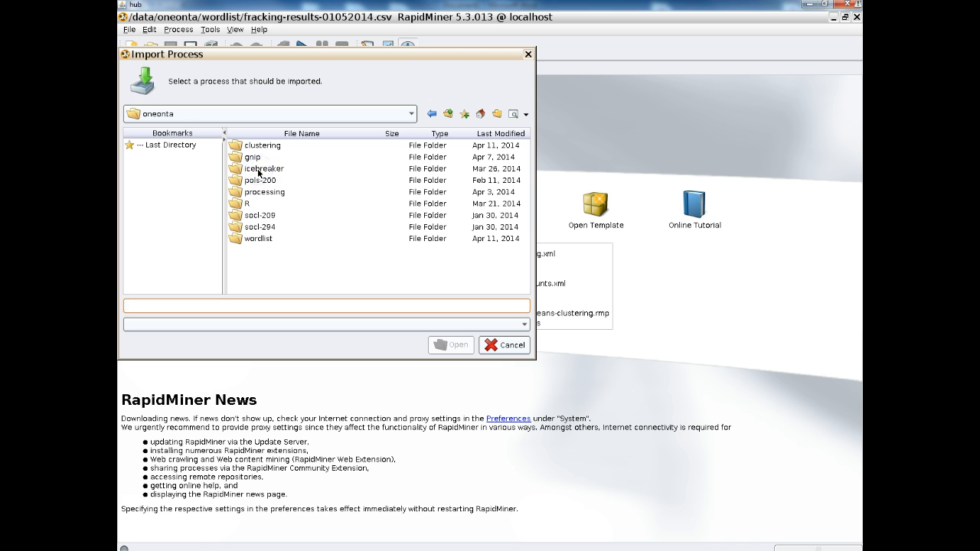
Import the process v4-fracking-clustering.xml from the clustering folder and dismiss its information note.
click(275, 150)
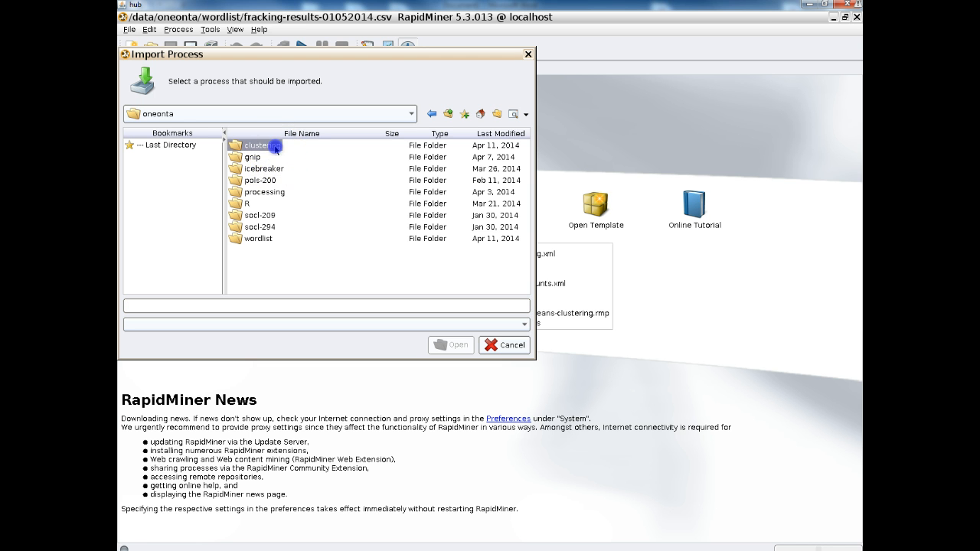
double_click(275, 150)
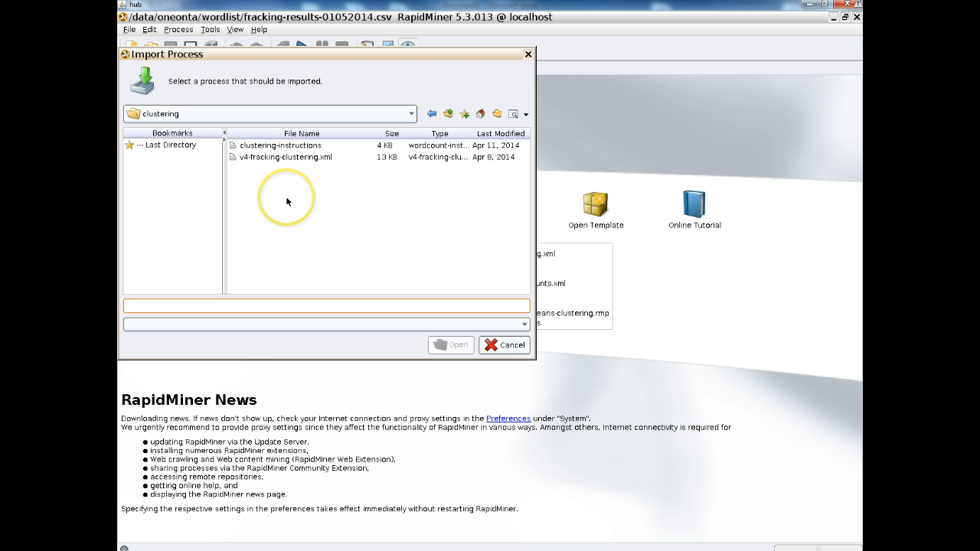
click(303, 157)
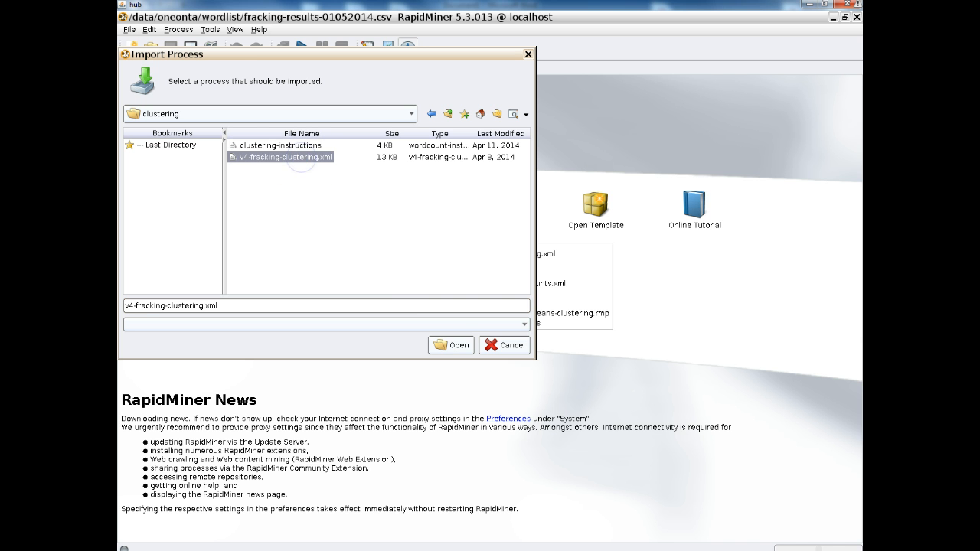
click(451, 346)
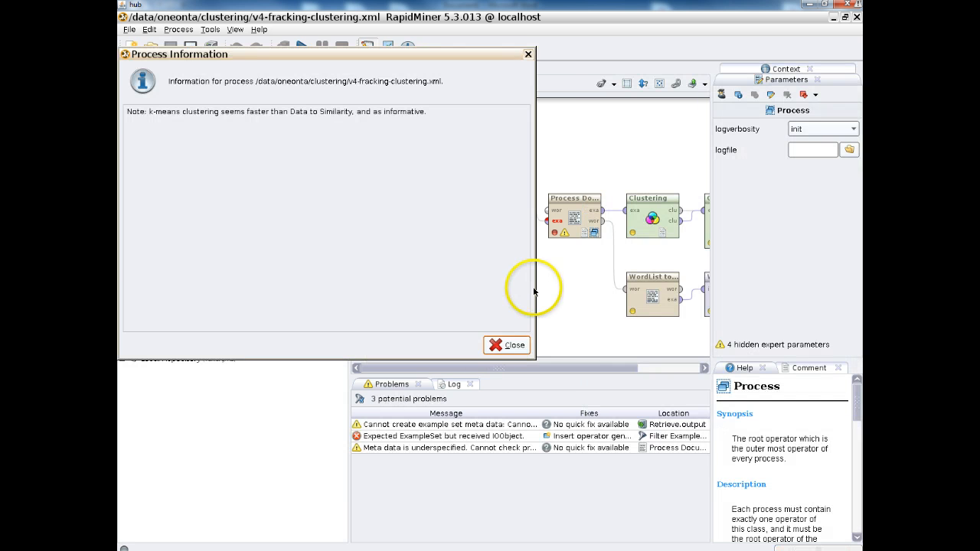
click(511, 345)
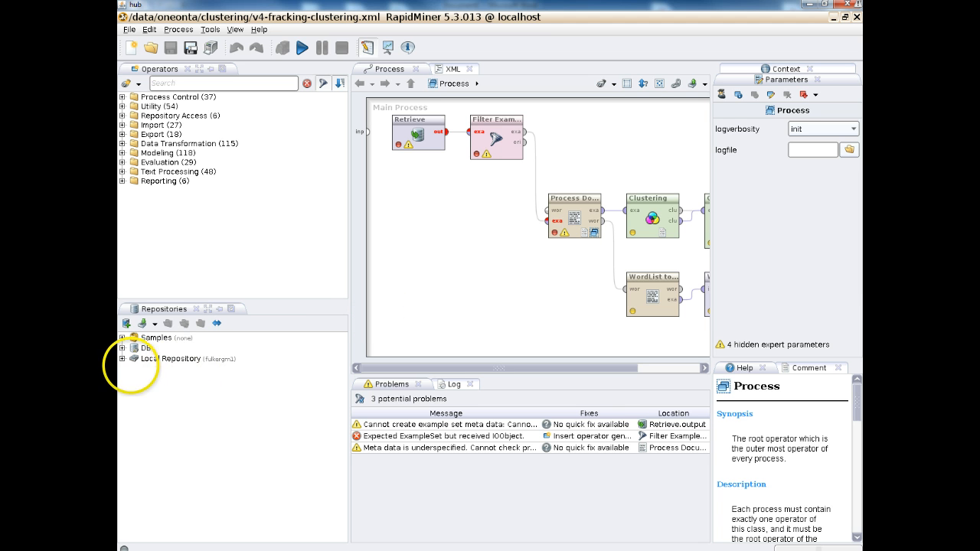
Store the process in the Local Repository as v4-fracking-clustering.xml, overwriting the existing entry.
right_click(157, 364)
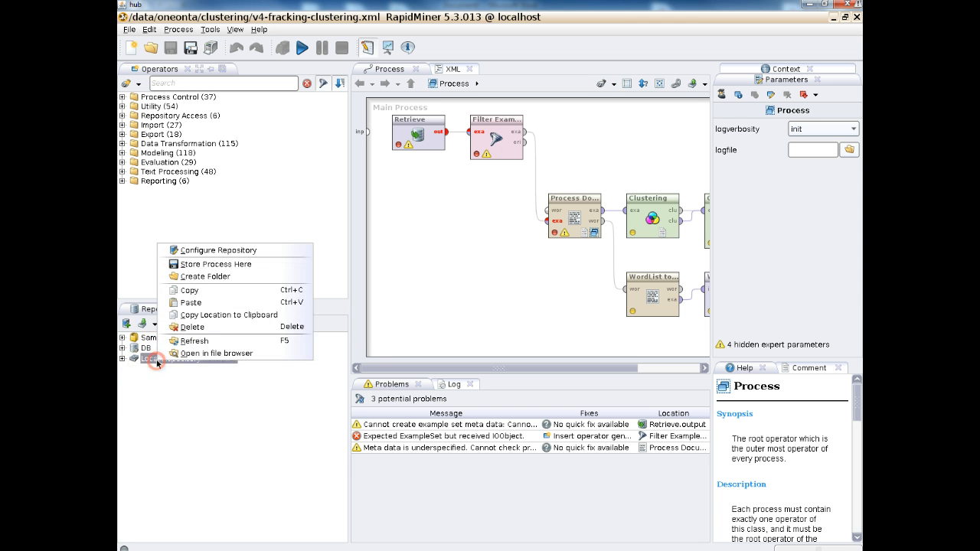
click(203, 264)
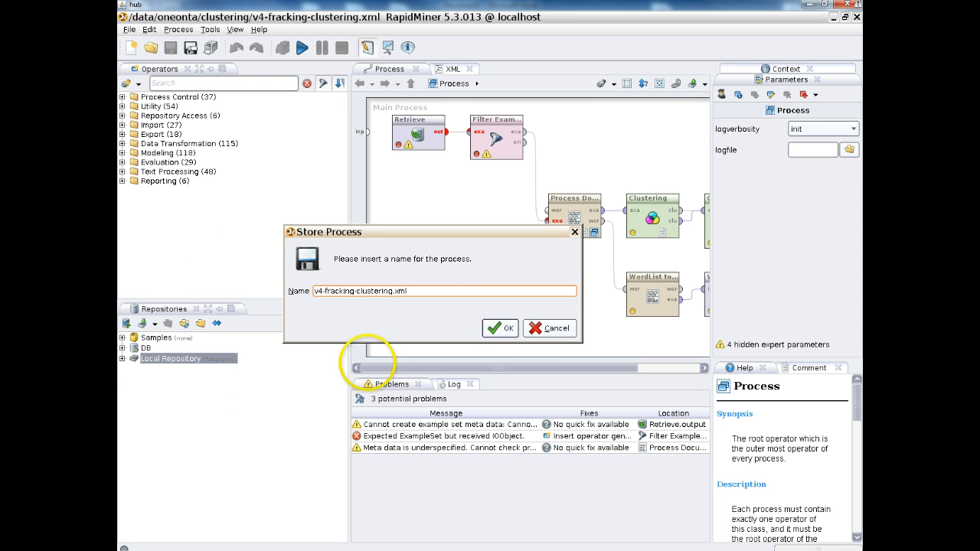
click(501, 328)
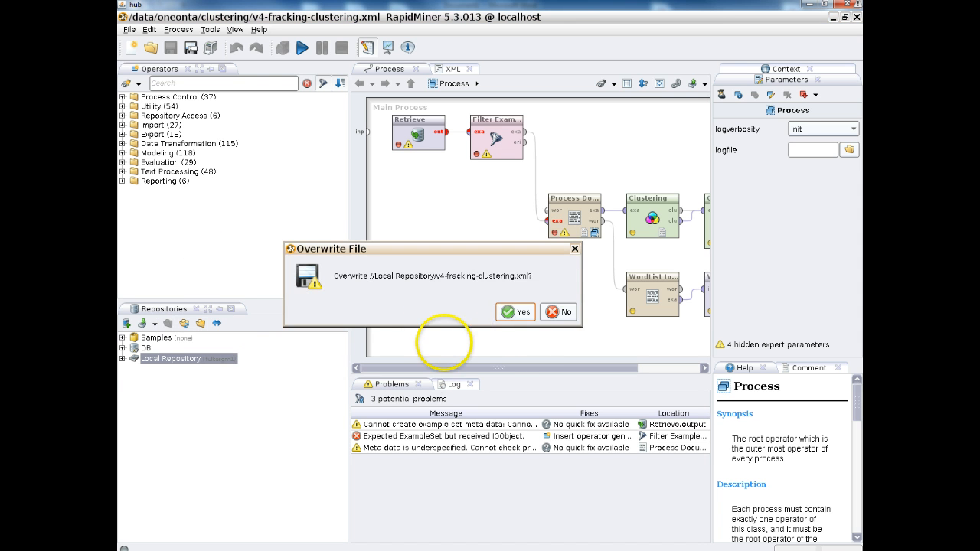
click(523, 313)
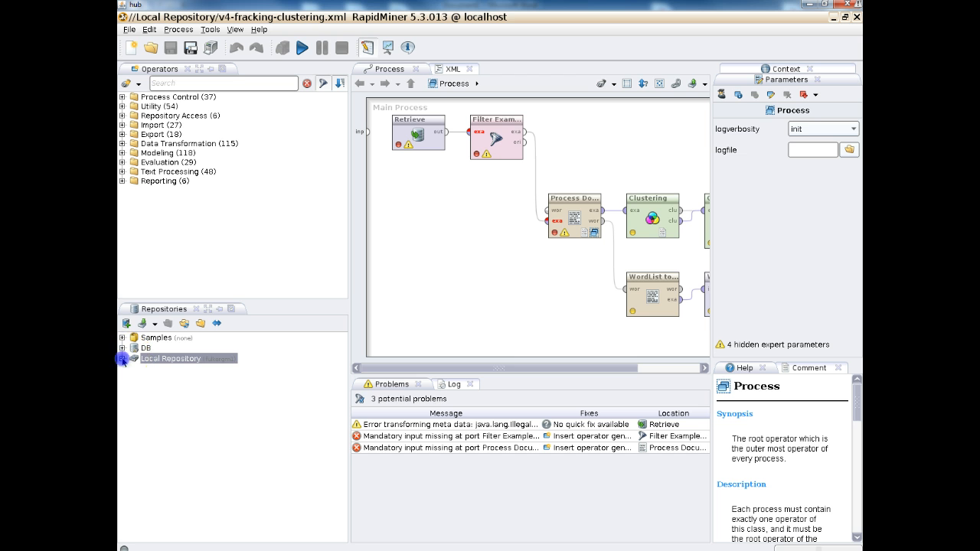
Expand the Local Repository and launch the CSV data import wizard.
click(121, 359)
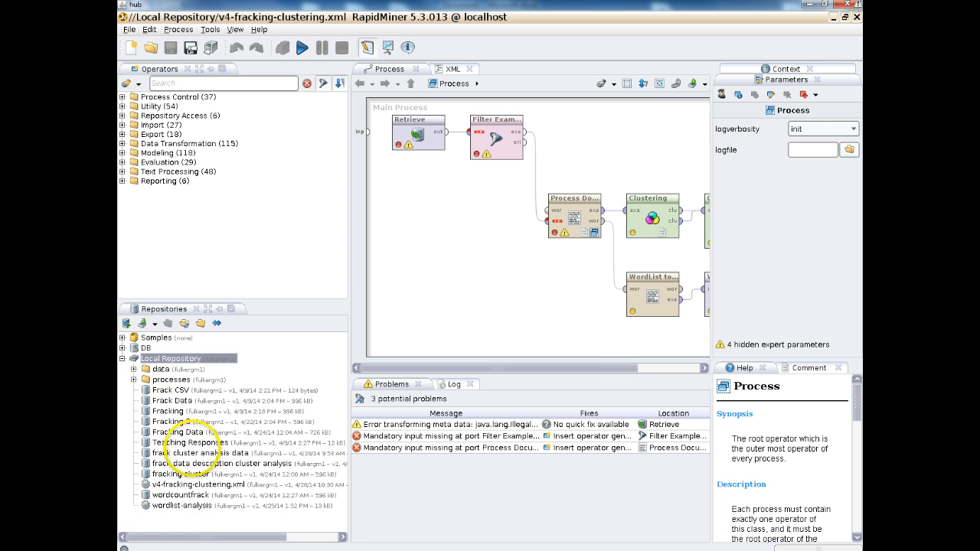
click(210, 486)
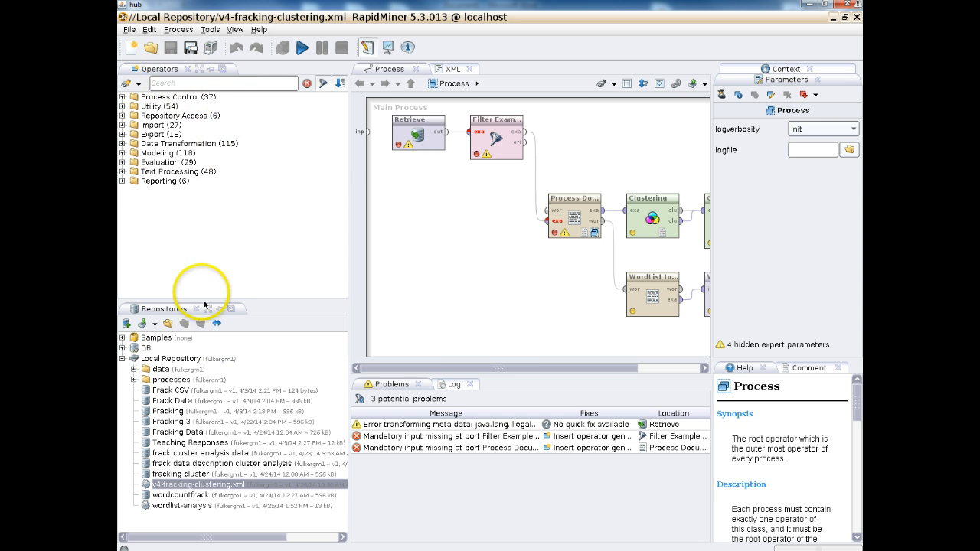
click(154, 325)
click(177, 289)
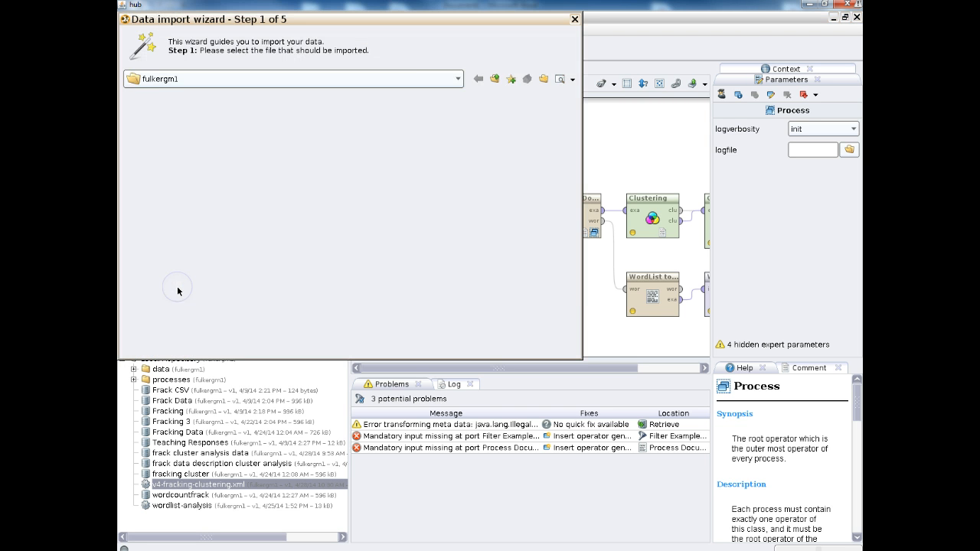
Select the file fracking-results-01052014.csv in /data/oneonta/wordlist and proceed to the parsing step.
click(457, 78)
click(231, 97)
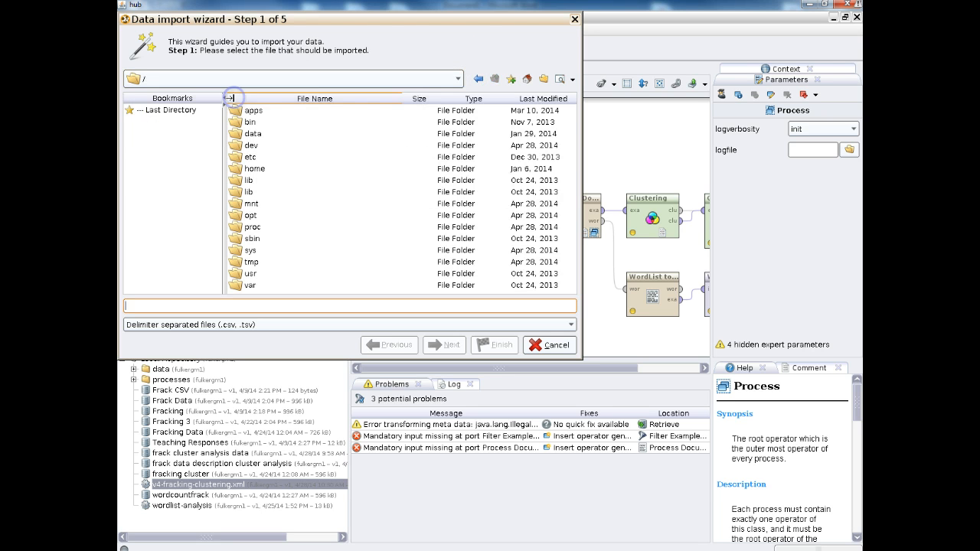
double_click(256, 134)
double_click(255, 135)
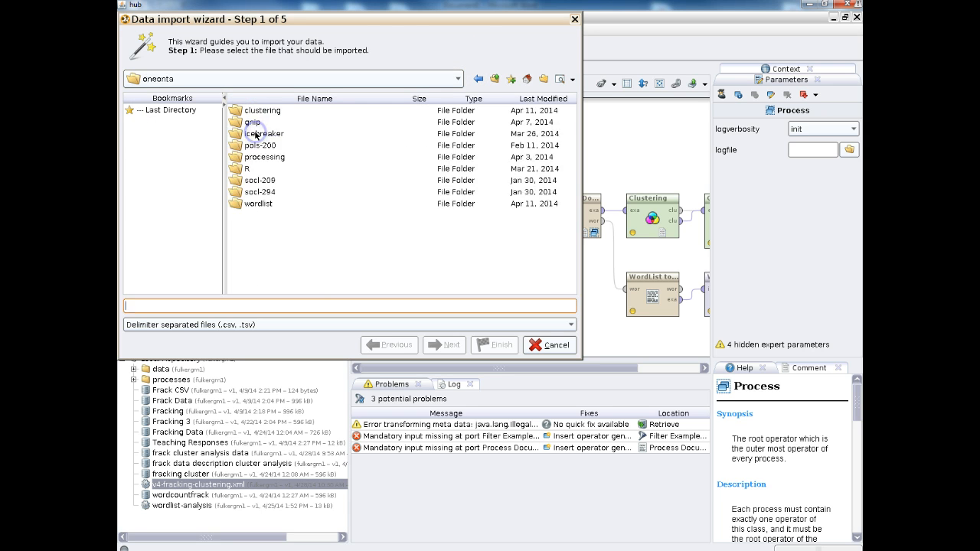
double_click(256, 203)
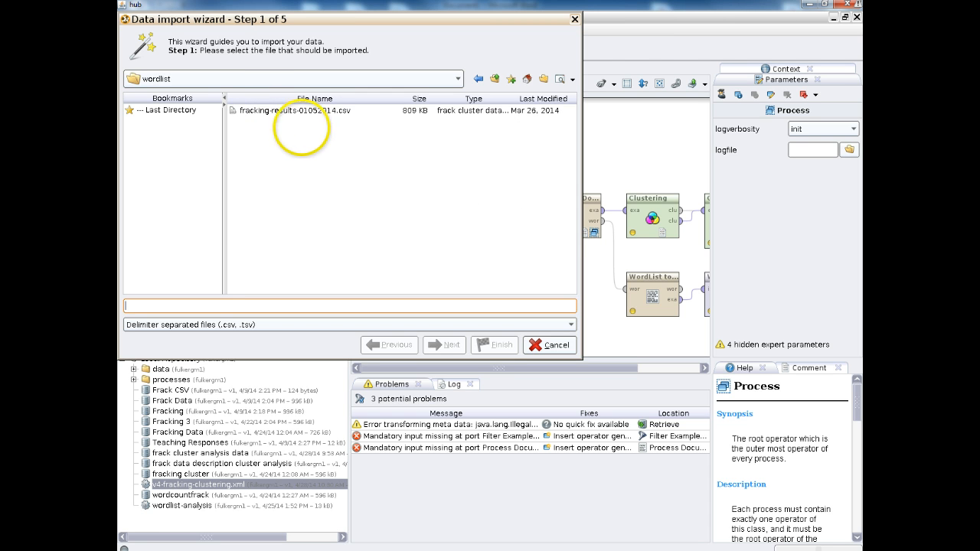
click(307, 113)
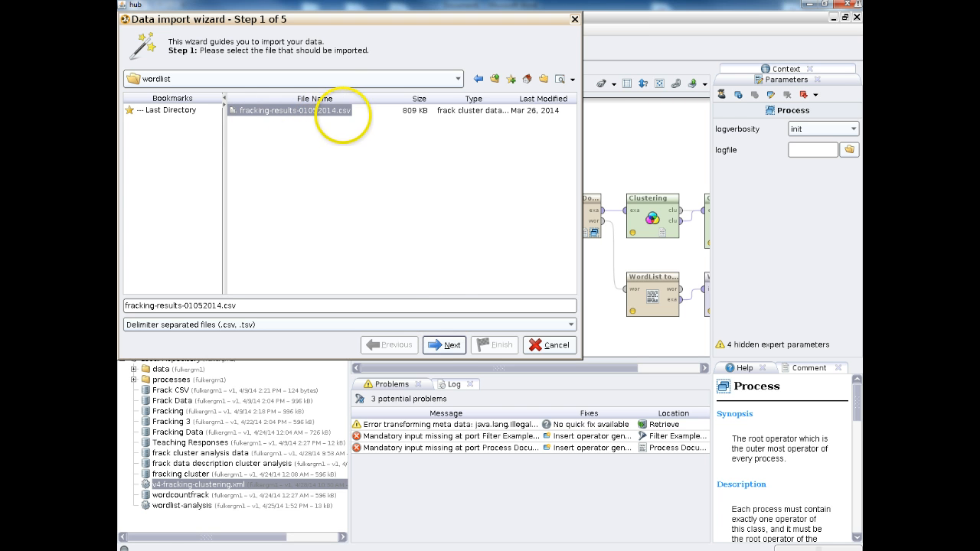
click(445, 345)
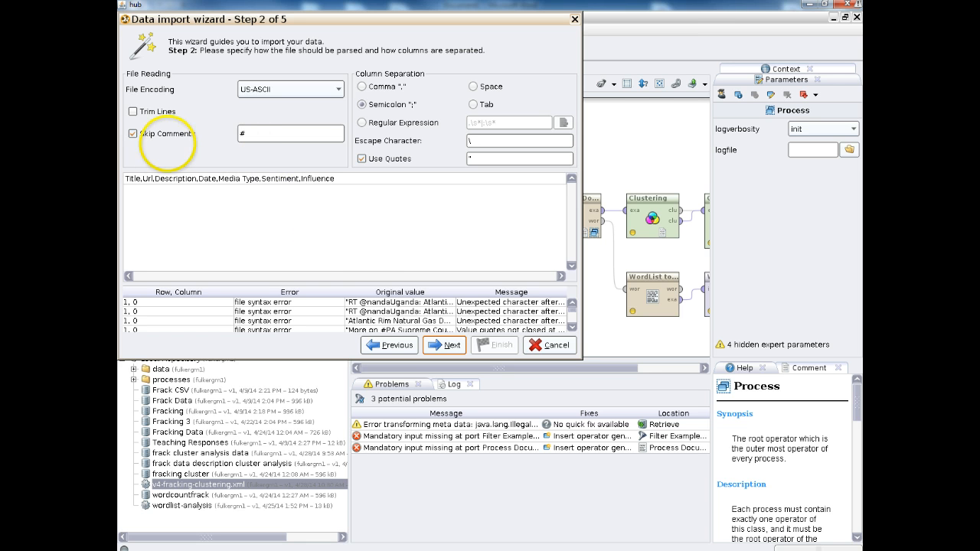
Turn off Skip Comments, set column separation to Comma, and advance to the attribute step.
click(132, 134)
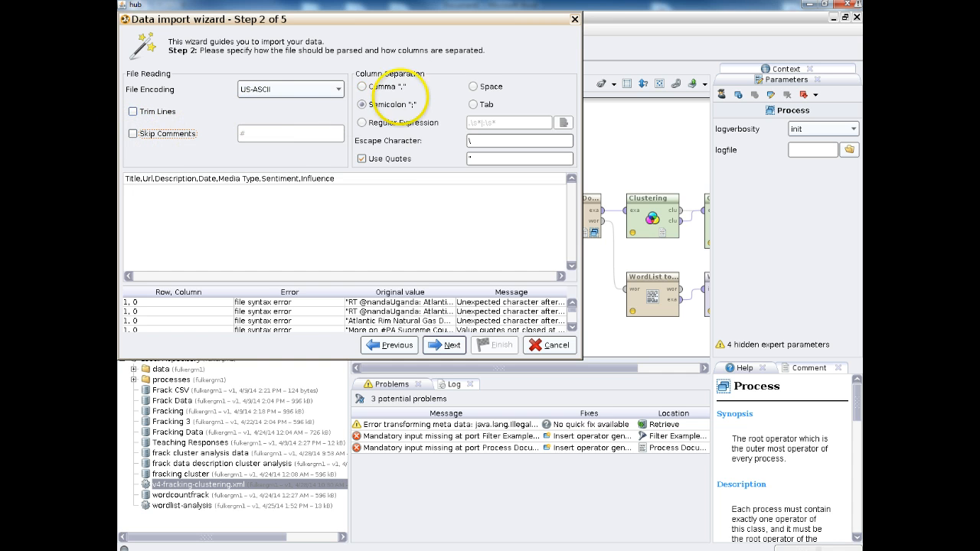
click(362, 86)
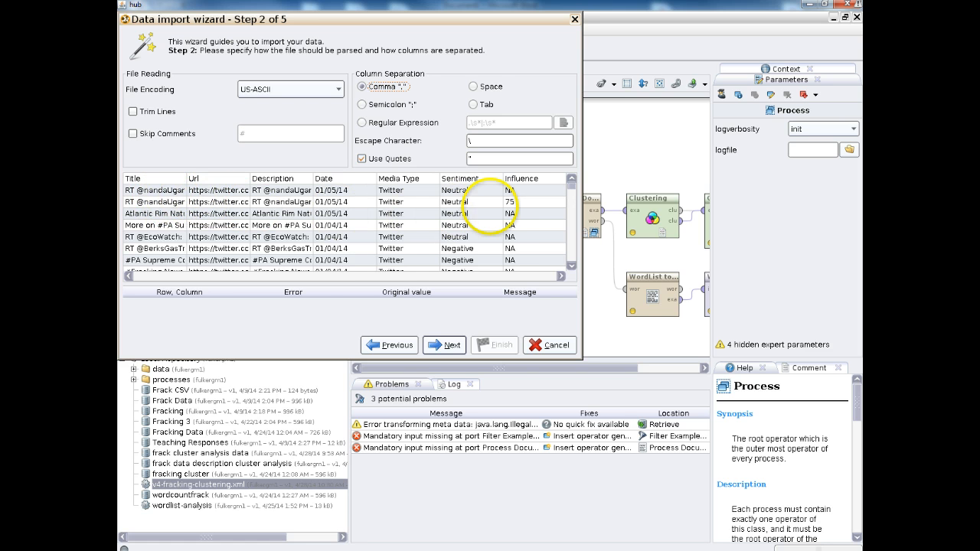
click(450, 345)
click(449, 345)
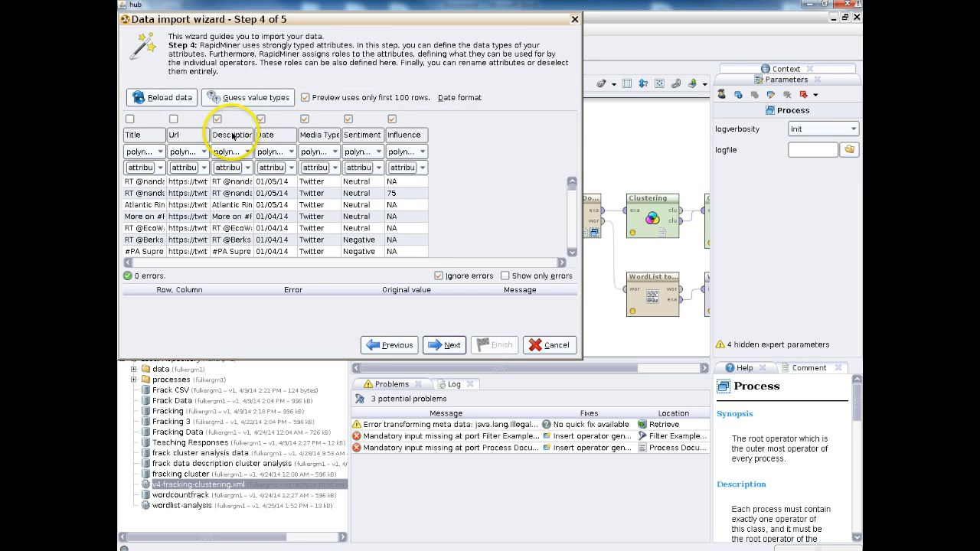
Keep only the Description column, set its type to text, and continue.
click(260, 119)
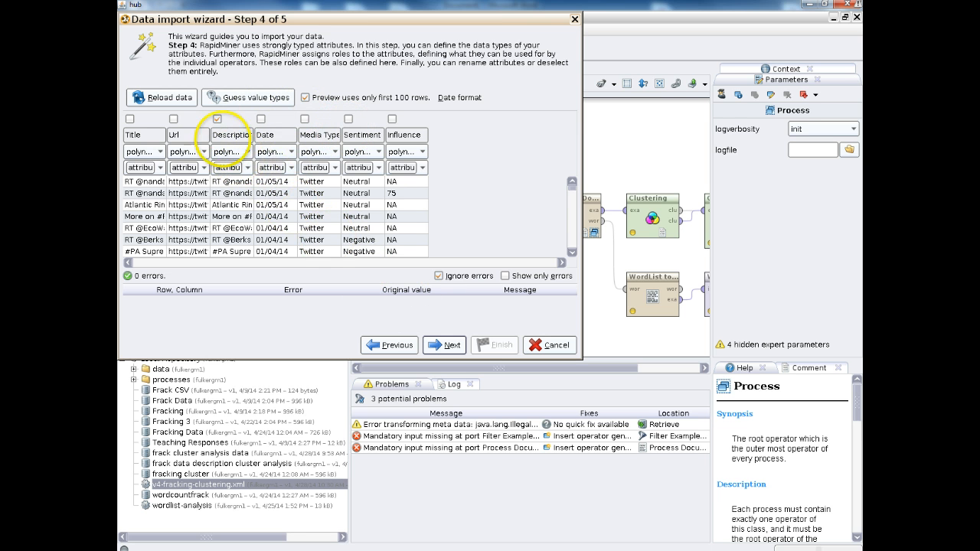
click(248, 152)
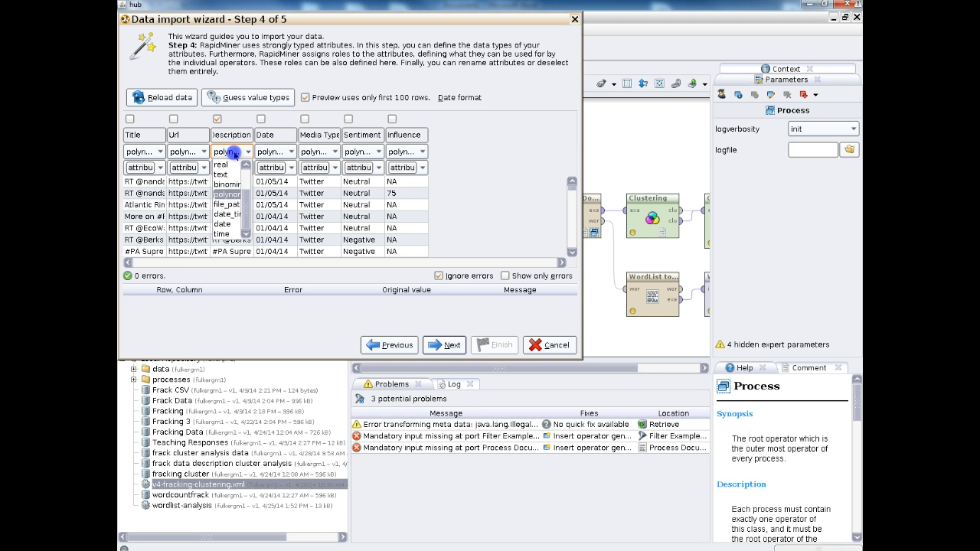
click(222, 175)
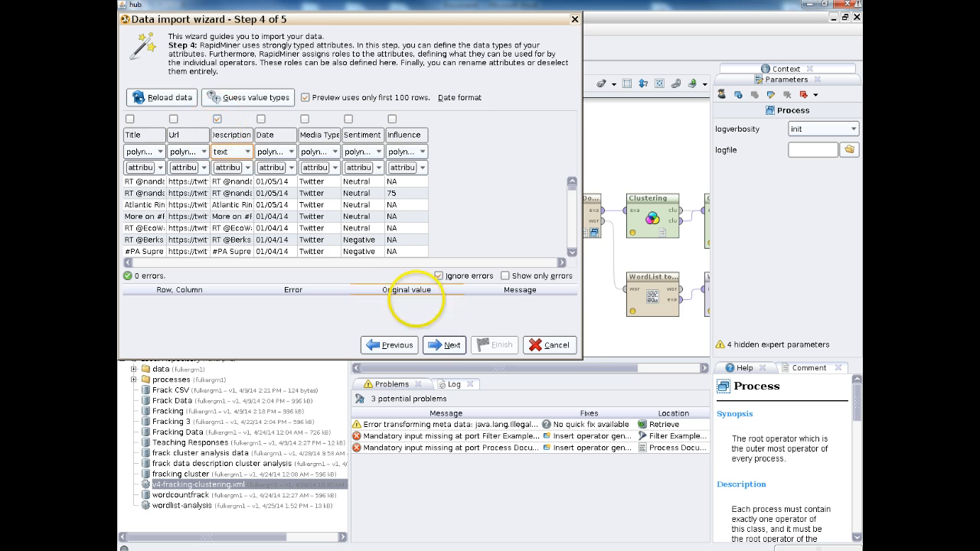
click(444, 344)
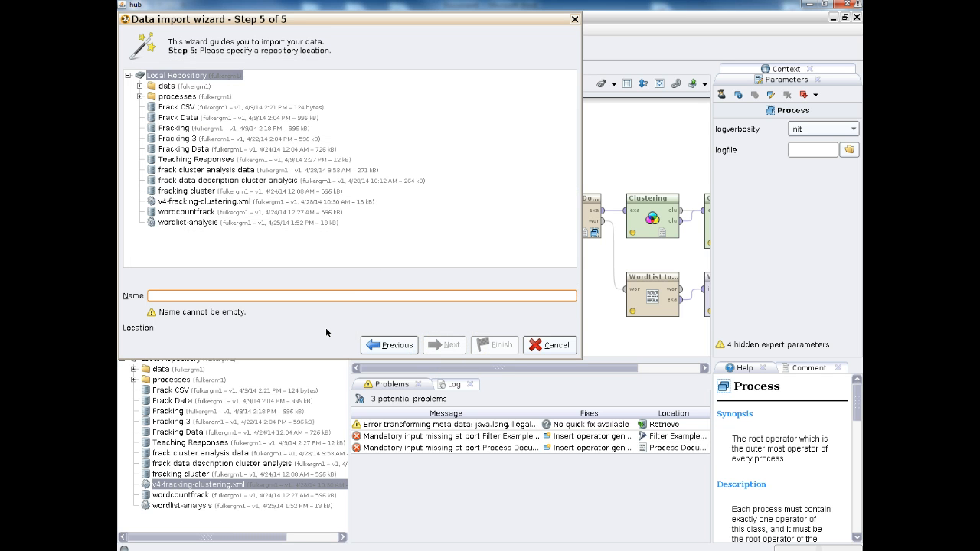
Save the imported data in the Local Repository as description analysis fracking.
text(description analysis fracking)
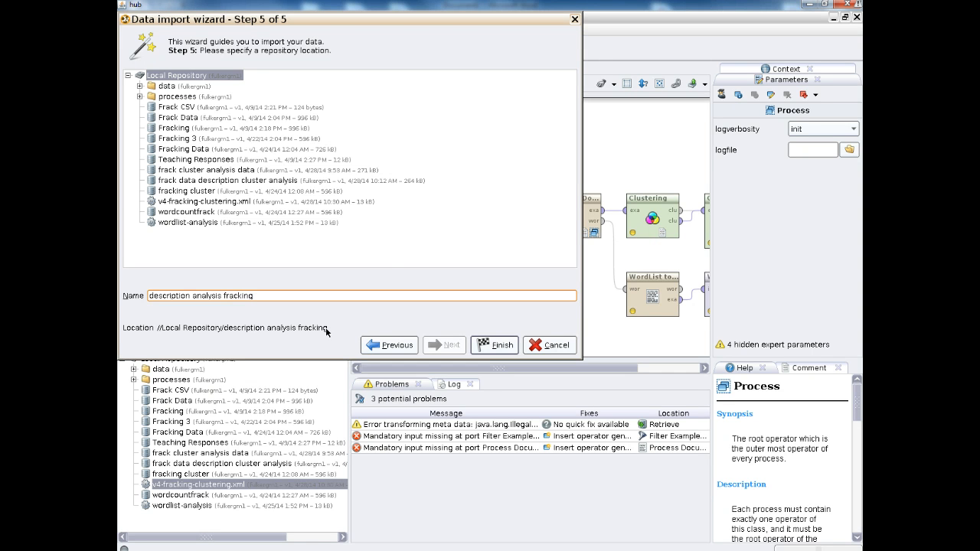
click(494, 345)
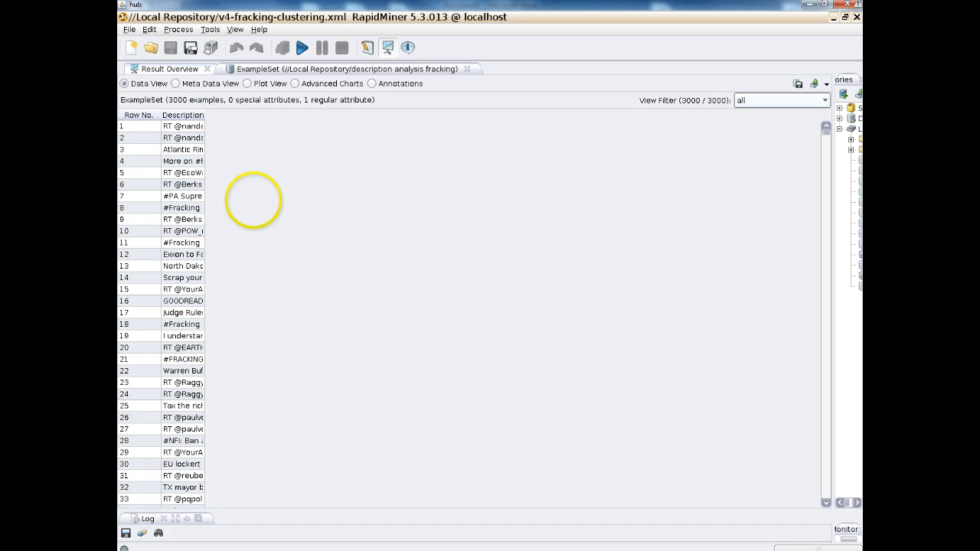
Return to the design view and set the Retrieve operator's repository entry to description analysis fracking.
click(368, 48)
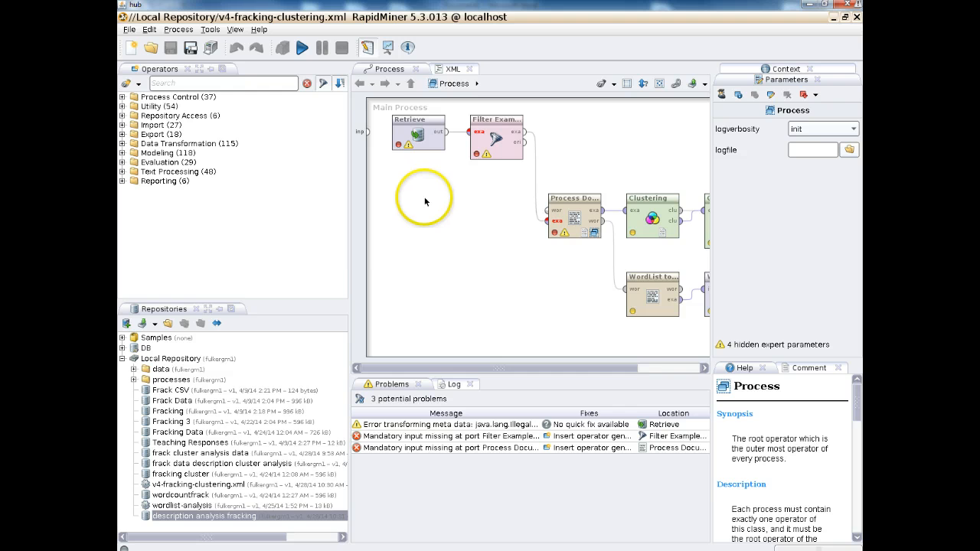
click(425, 134)
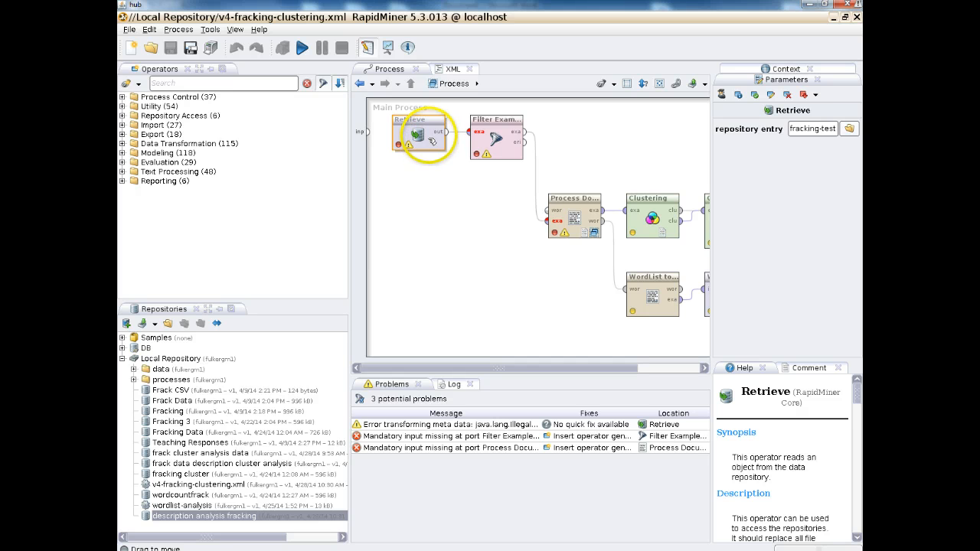
click(849, 129)
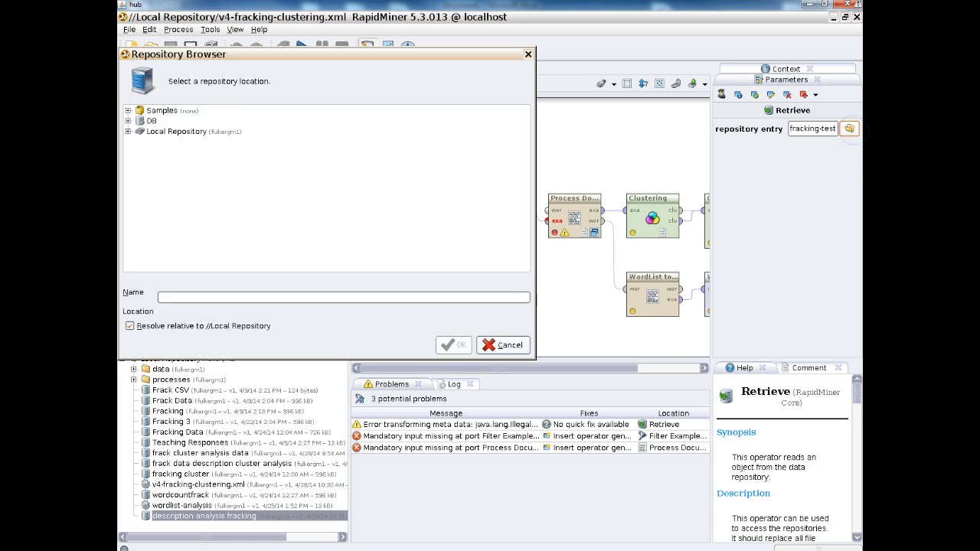
double_click(138, 131)
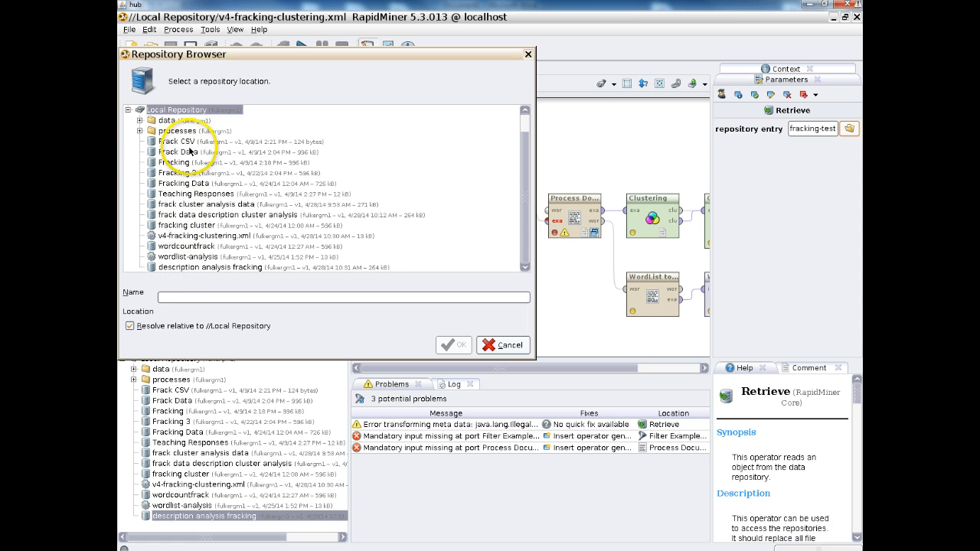
click(193, 215)
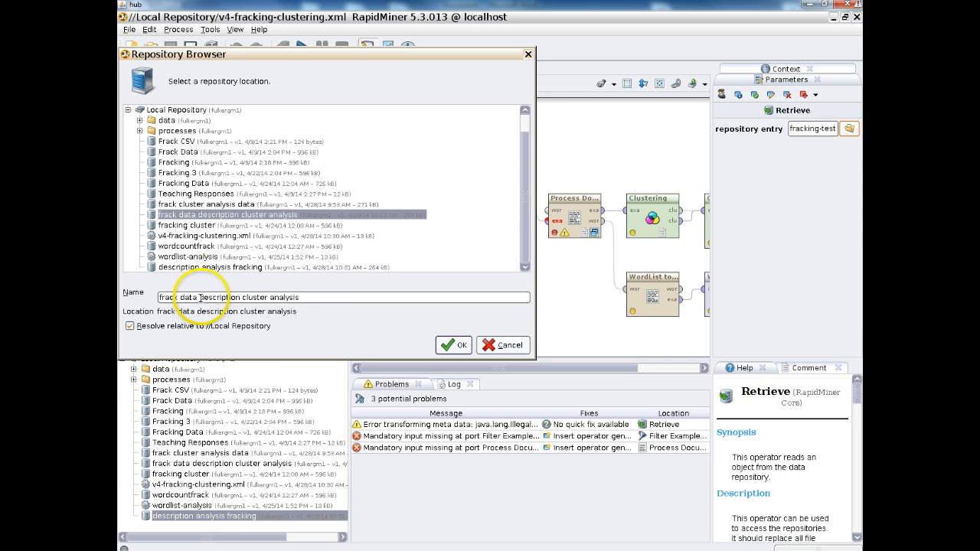
click(209, 268)
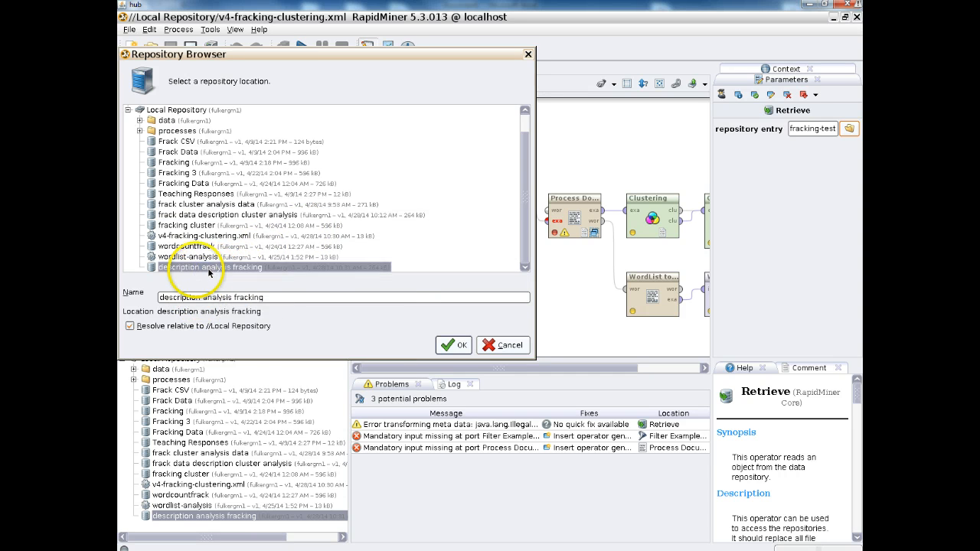
click(452, 345)
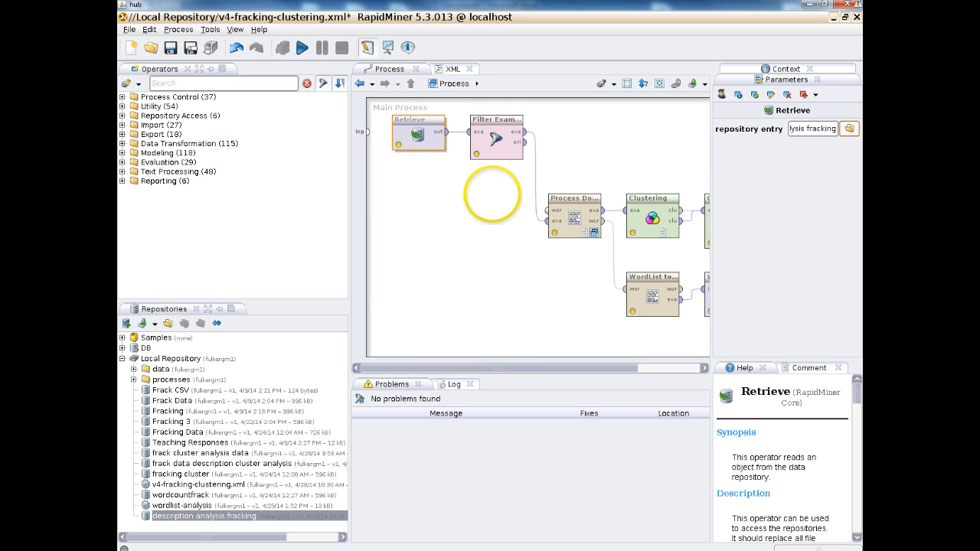
Delete the Filter Examples operator from the process.
click(509, 143)
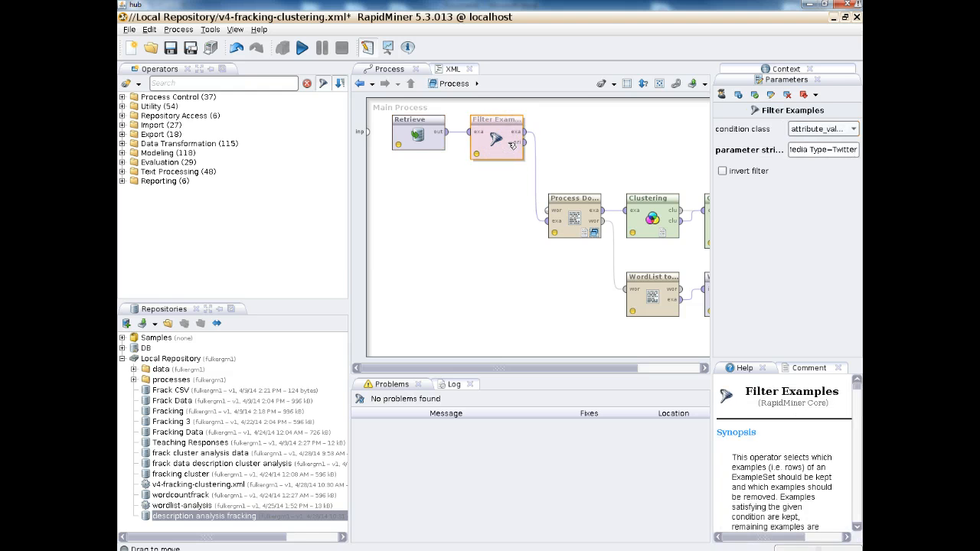
click(787, 94)
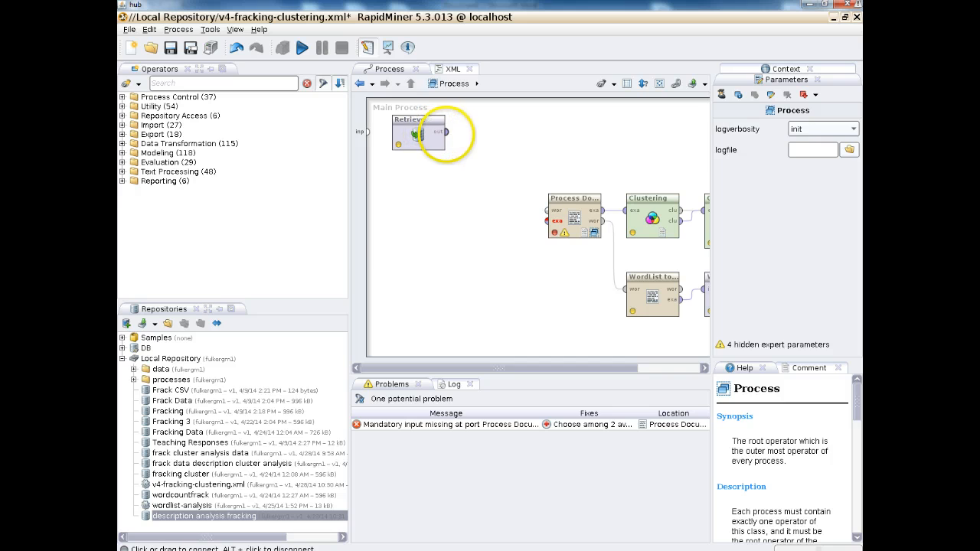
Connect the Retrieve operator's output to the Process Documents from Data operator's example input and move that operator closer.
drag(446, 133, 548, 222)
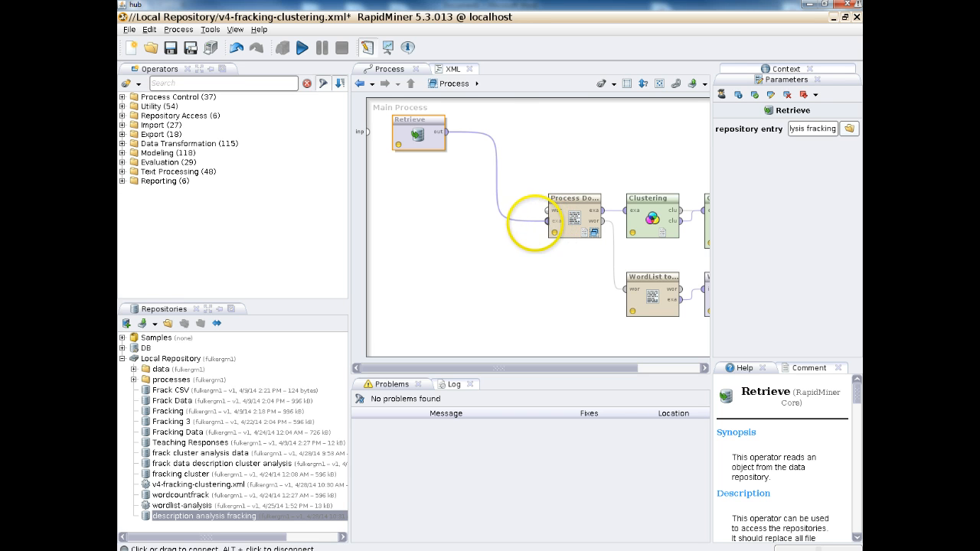
drag(586, 201, 507, 201)
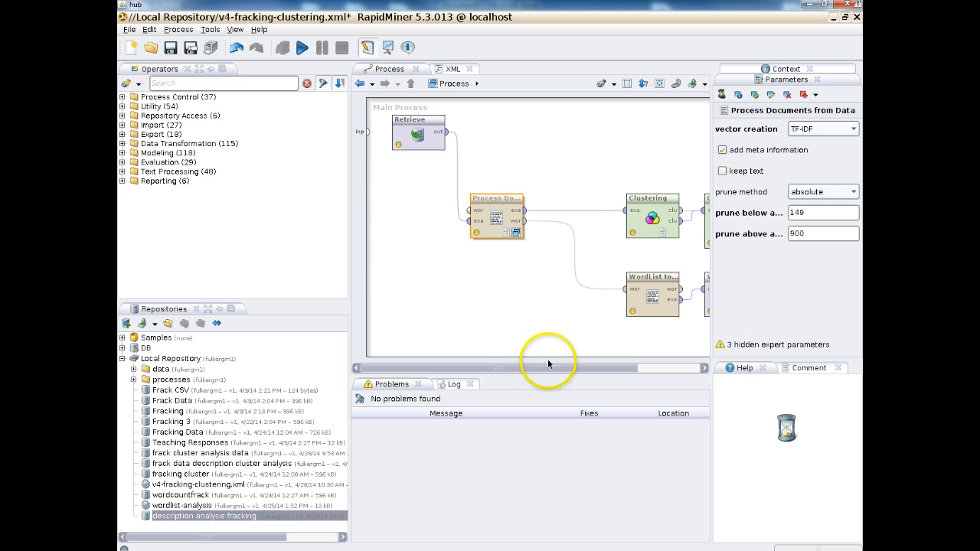
drag(539, 369, 651, 380)
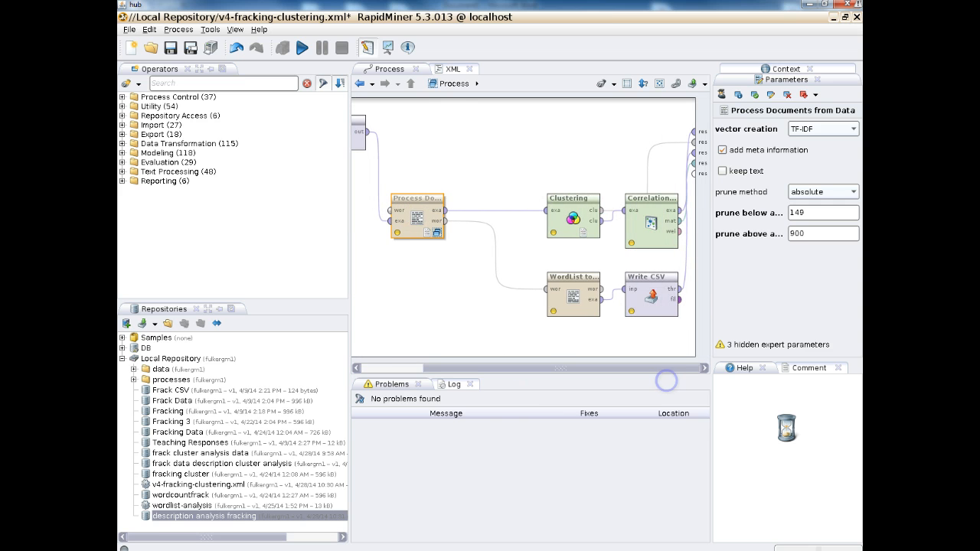
Set the Write CSV operator's csv file to output cluster analysis fracking with the csv_file type.
click(652, 297)
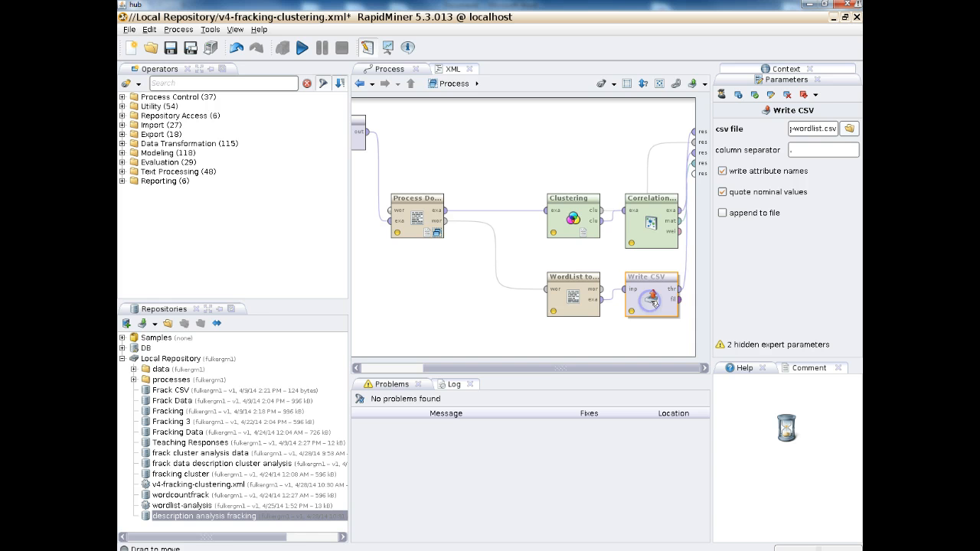
click(851, 129)
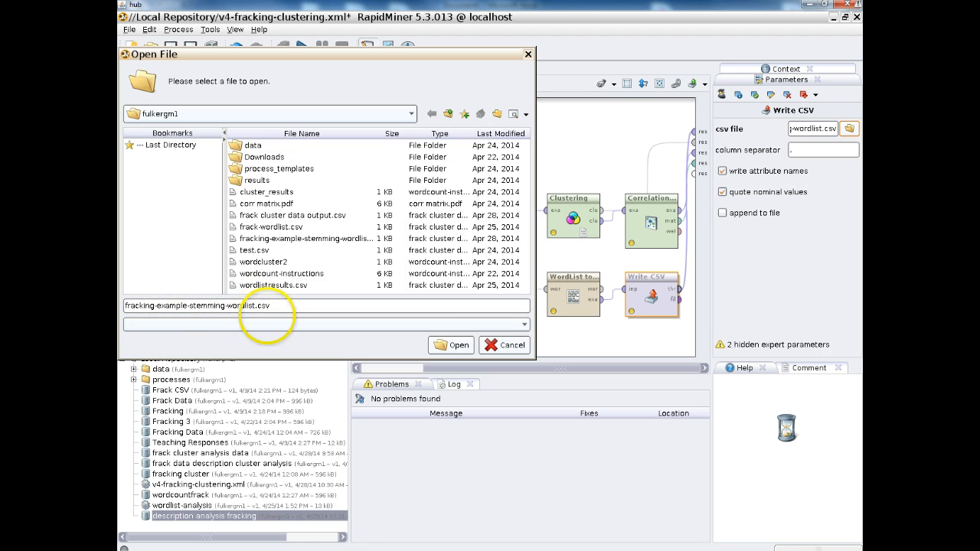
click(524, 324)
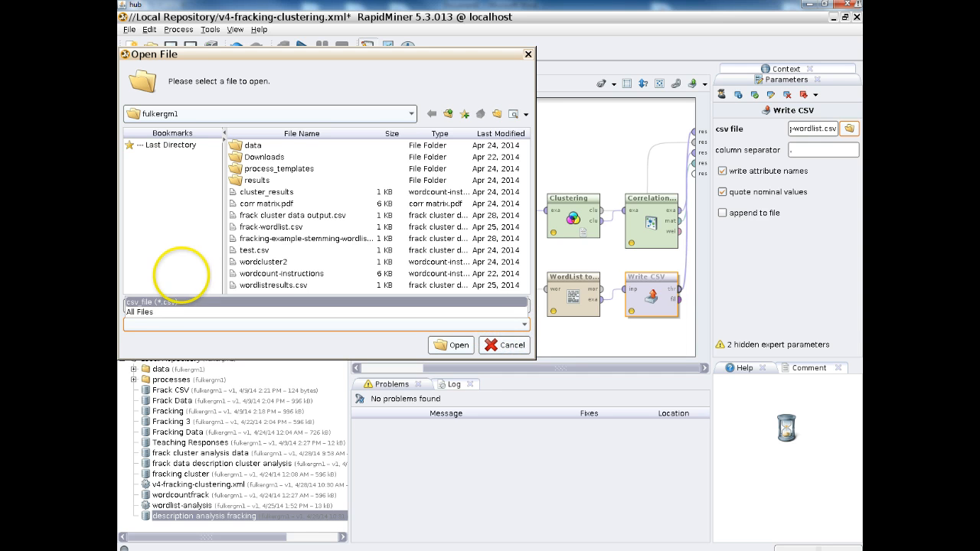
click(172, 303)
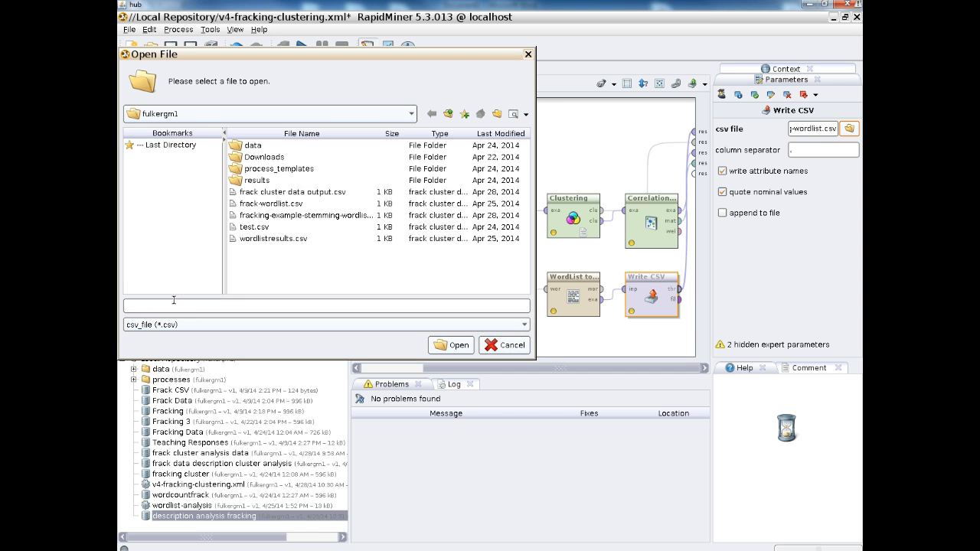
click(174, 301)
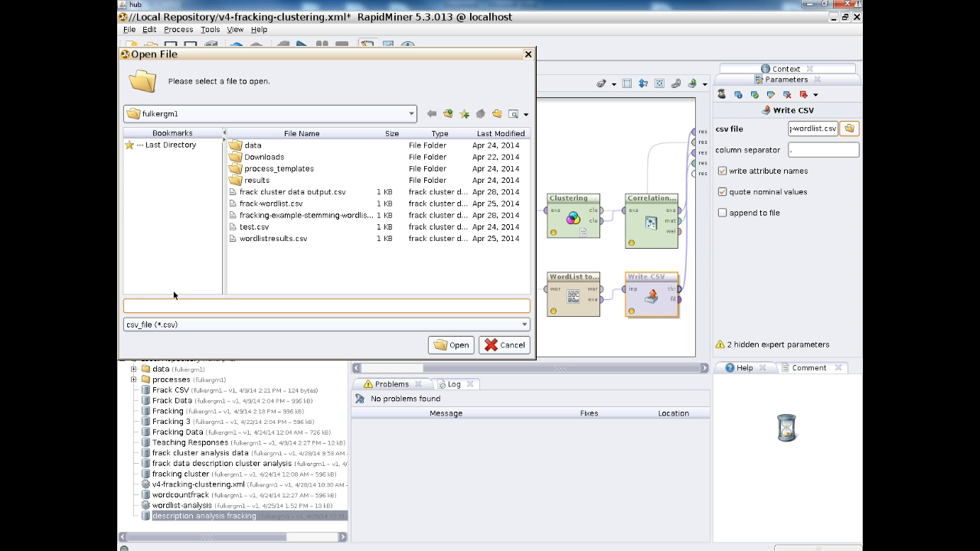
text(output cluster analysis fracking)
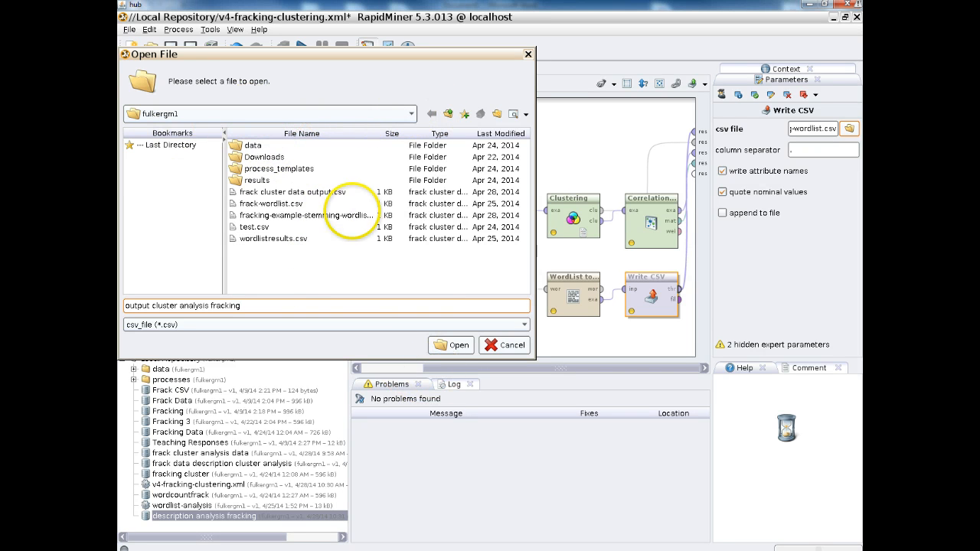
click(452, 346)
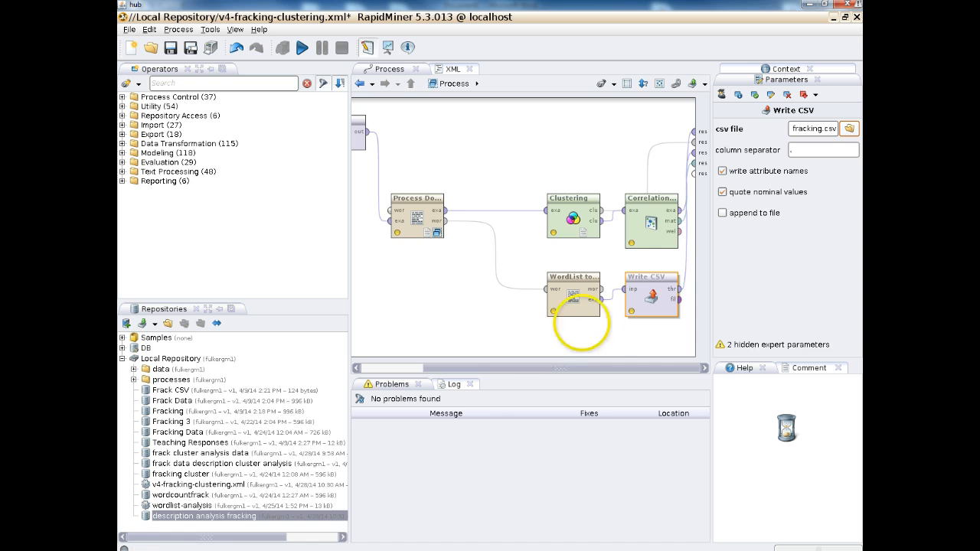
Run the process.
drag(506, 368, 437, 368)
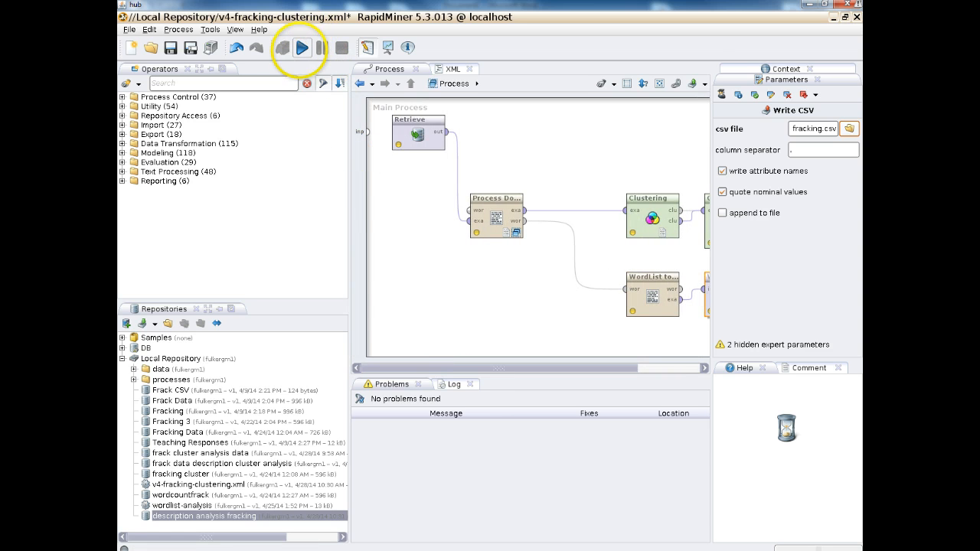
click(301, 49)
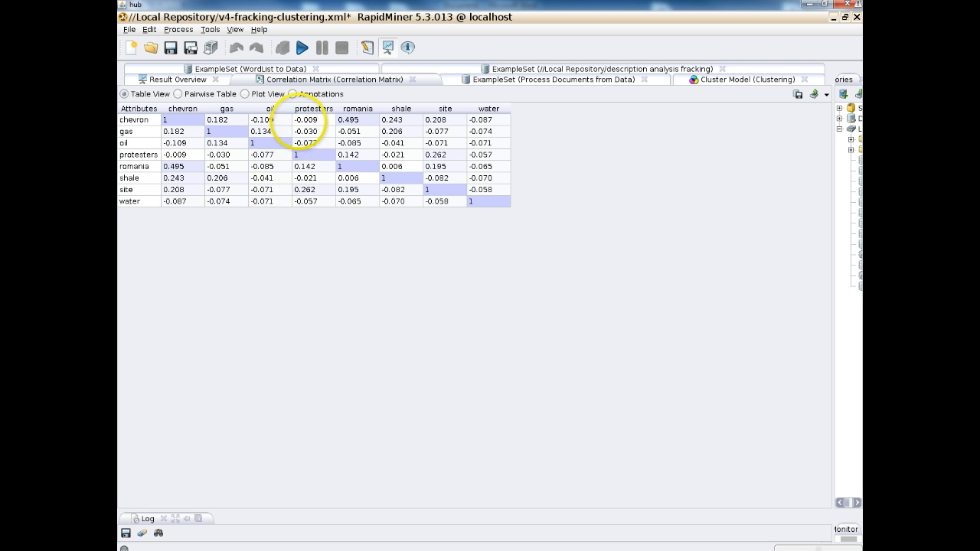
Examine the correlation matrix in its different views and the cluster model's text and centroid table.
click(179, 94)
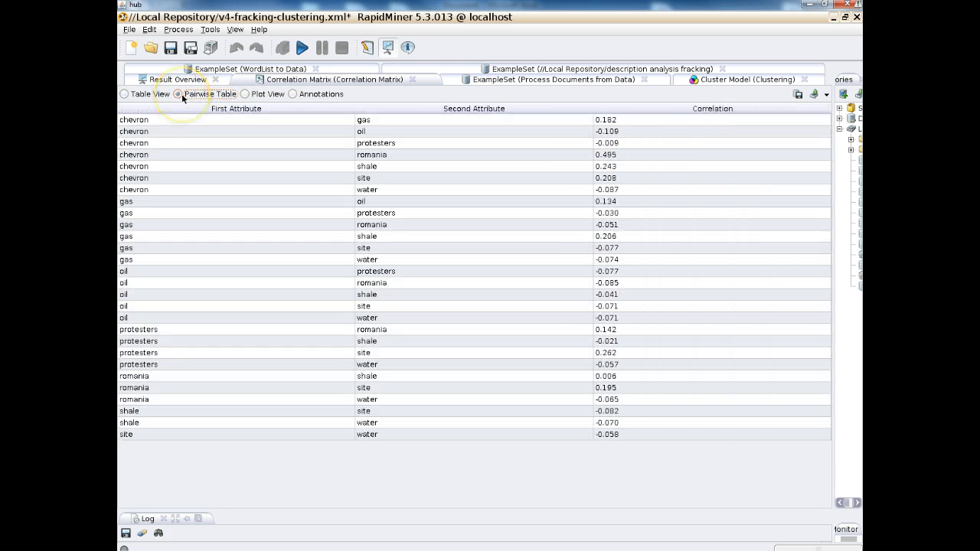
click(256, 96)
click(294, 94)
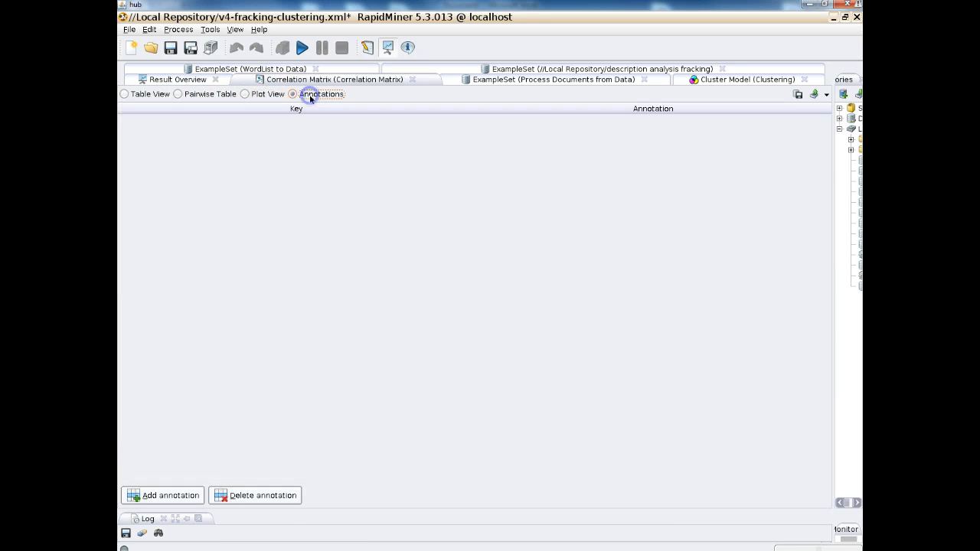
click(247, 95)
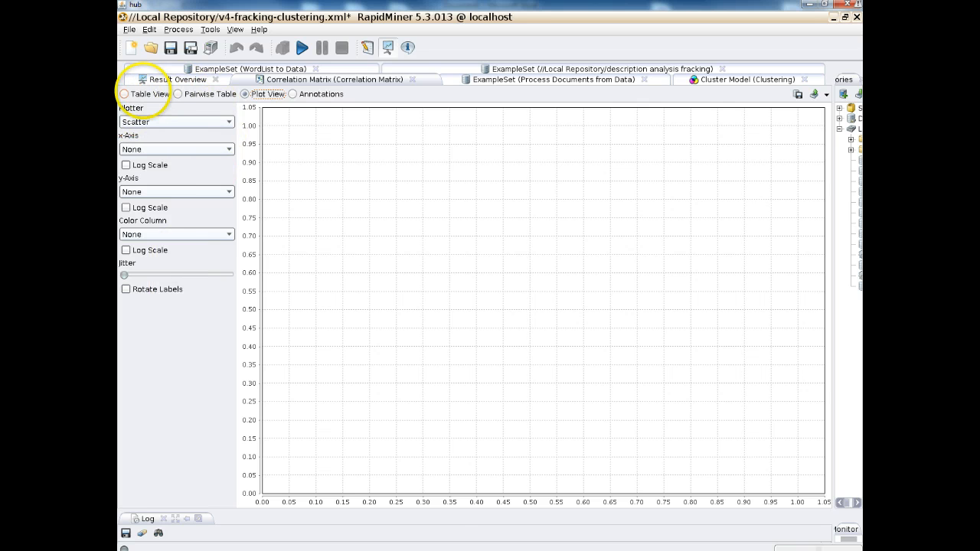
click(124, 93)
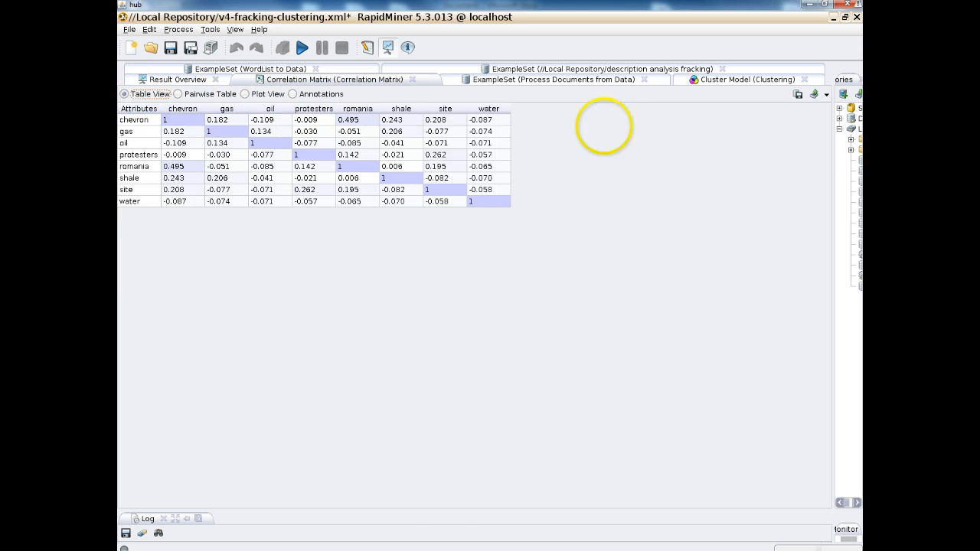
click(731, 80)
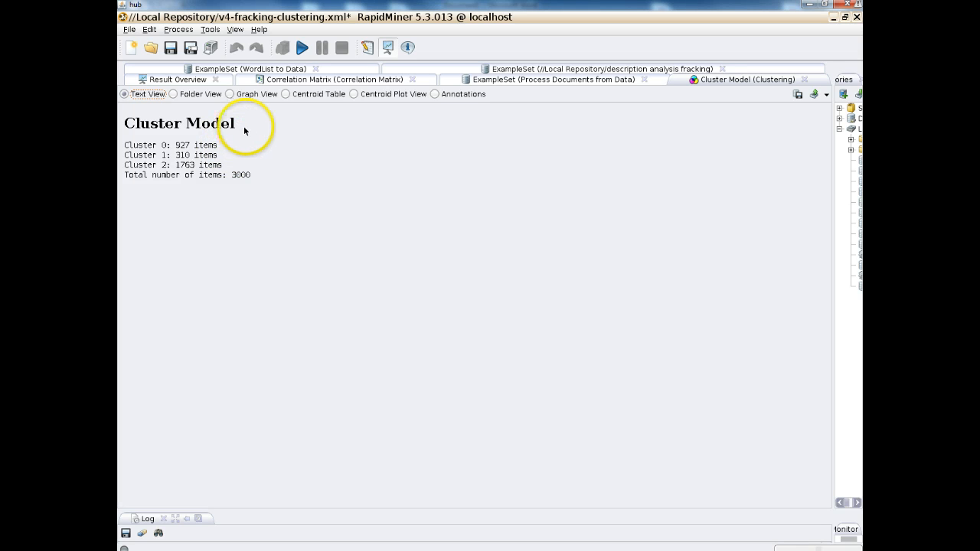
click(289, 94)
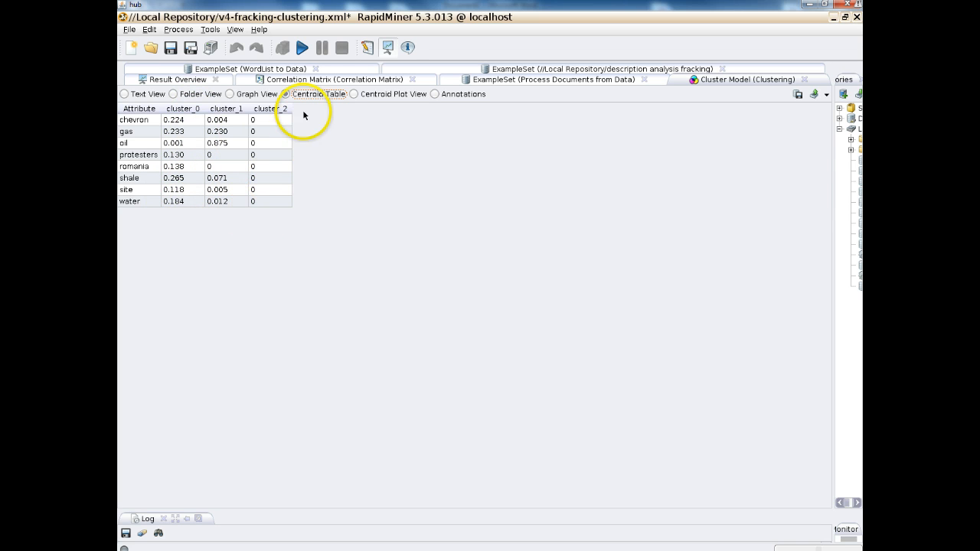
Set the k-Means Clustering operator's k to 6 and run the process again.
click(365, 50)
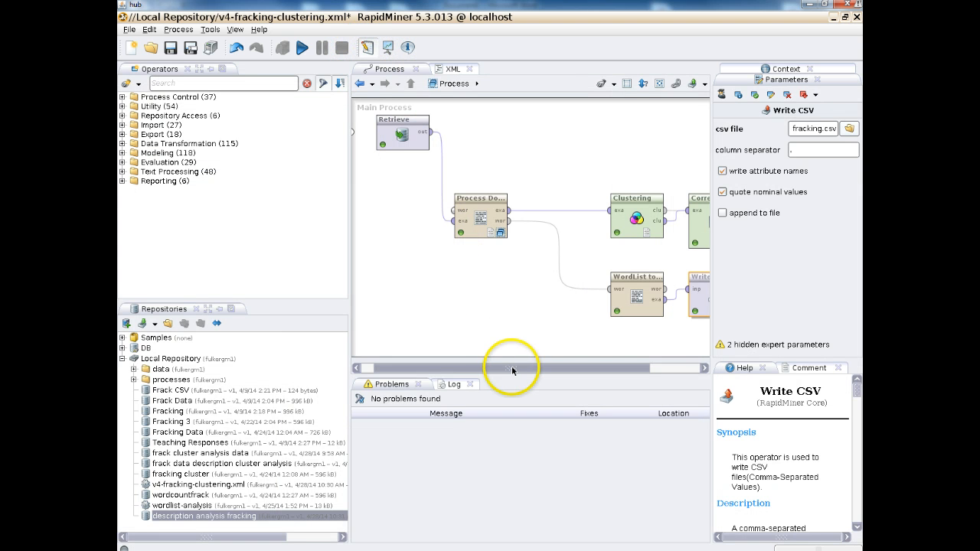
drag(511, 371, 574, 371)
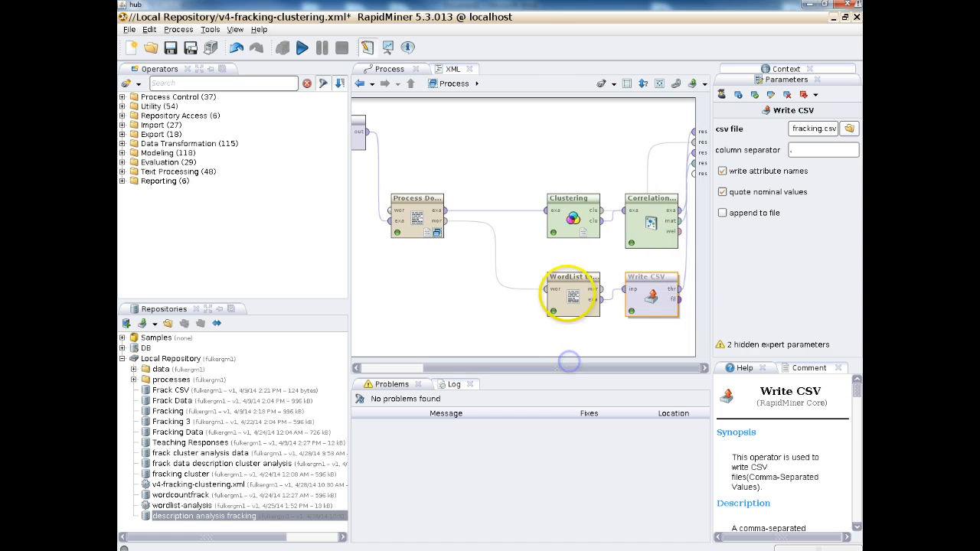
click(572, 218)
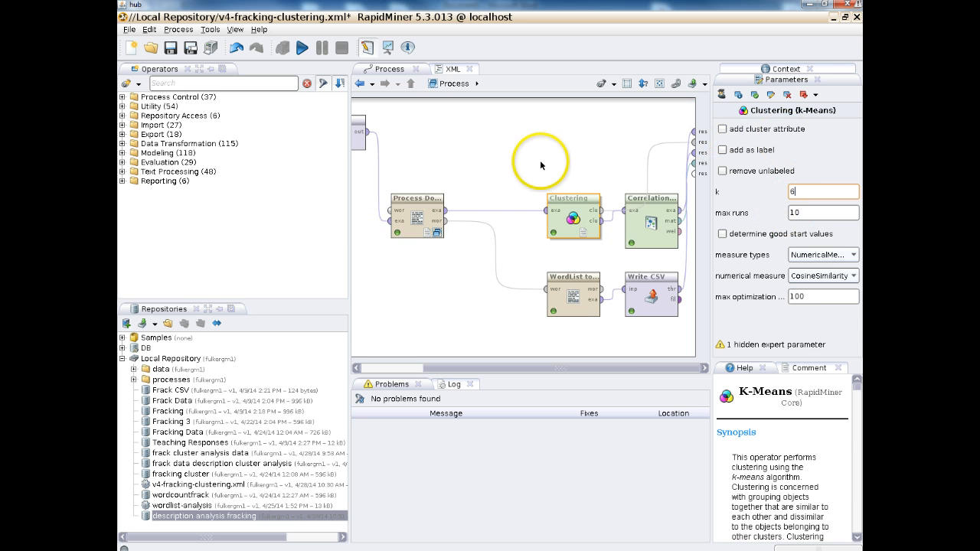
click(303, 48)
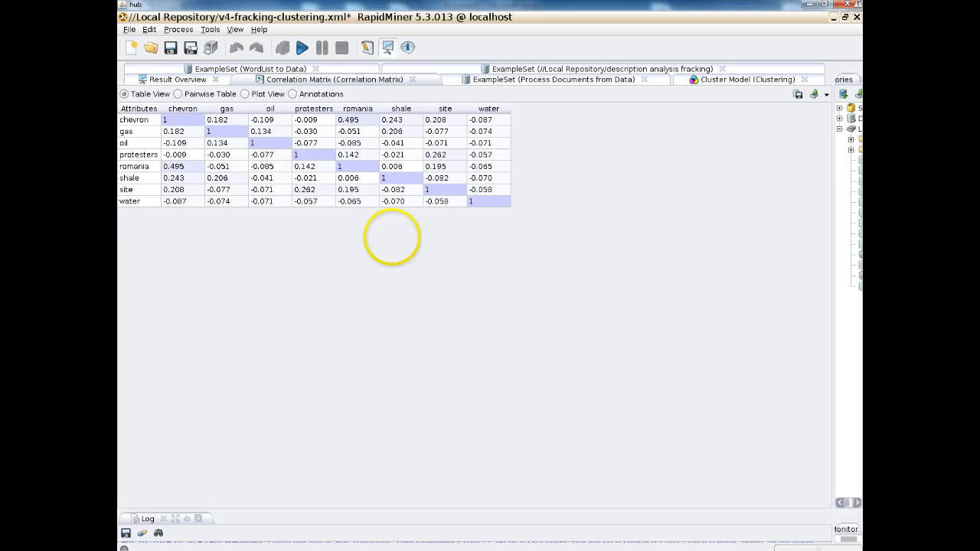
Examine the new cluster model's centroid table, centroid plot, graph view and cluster folders, plus the correlation matrix.
click(742, 80)
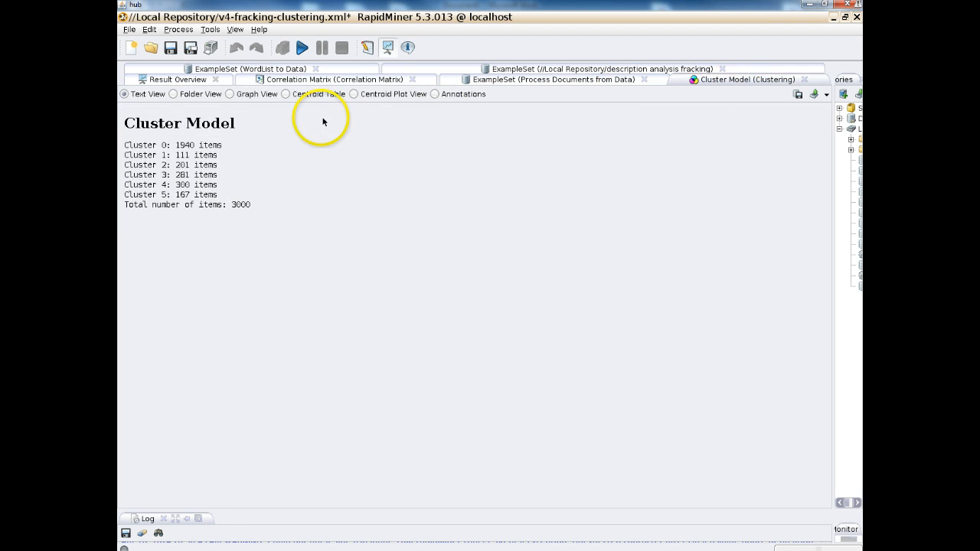
click(290, 95)
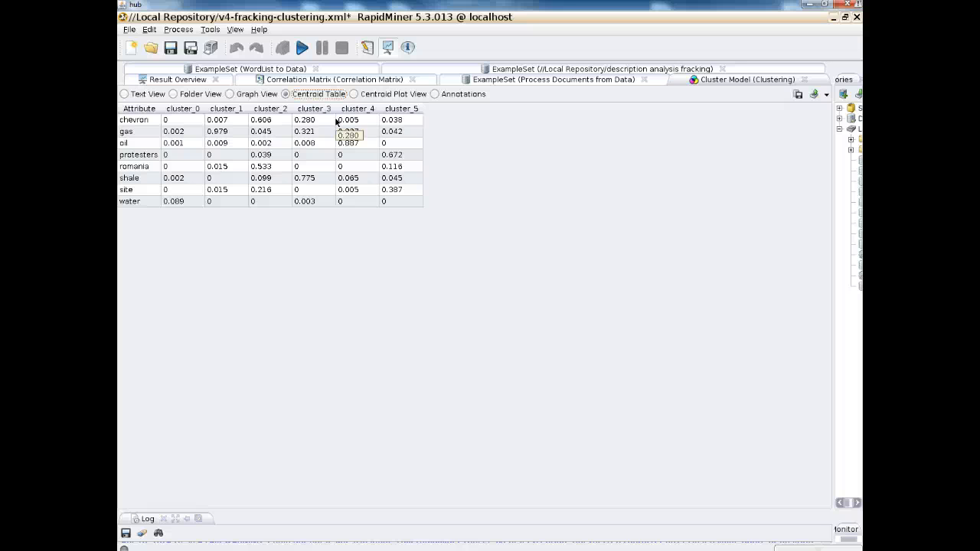
click(357, 94)
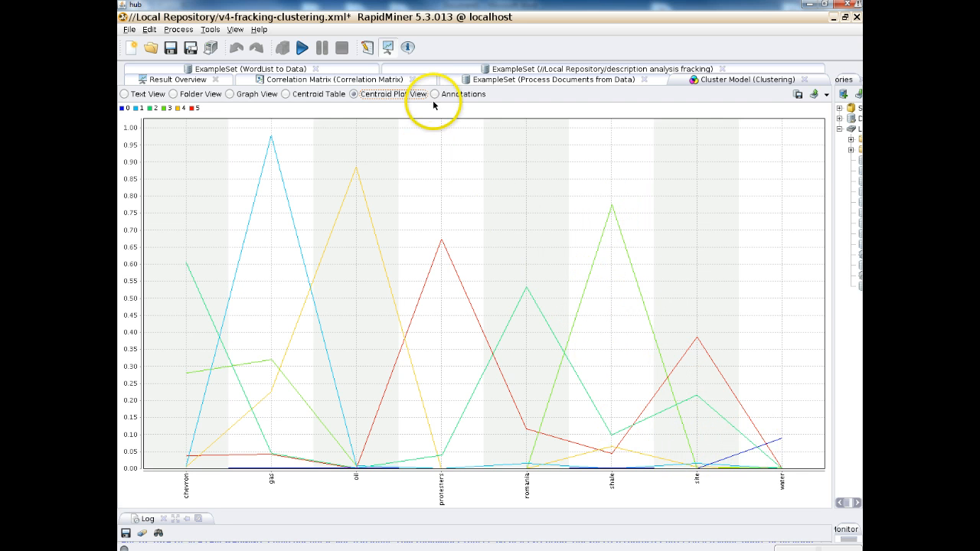
click(244, 95)
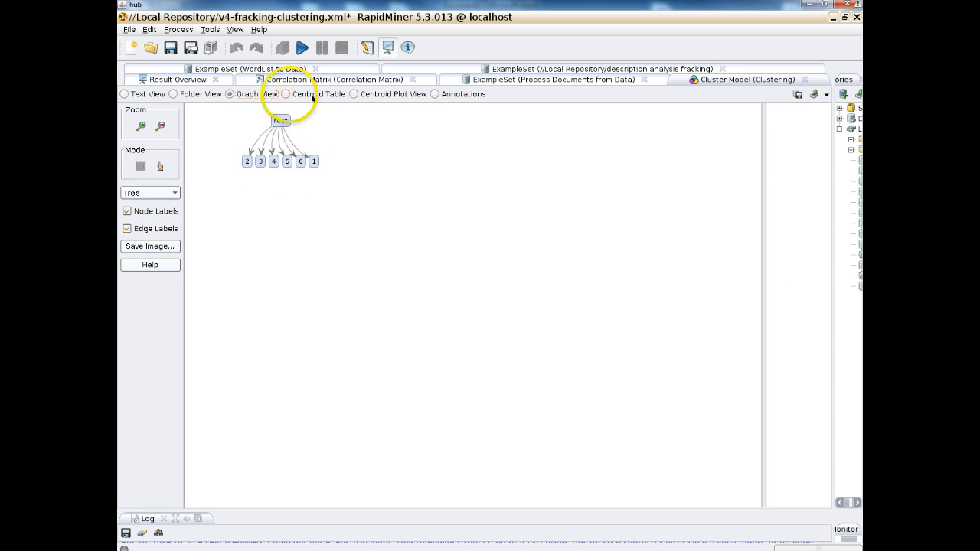
click(189, 95)
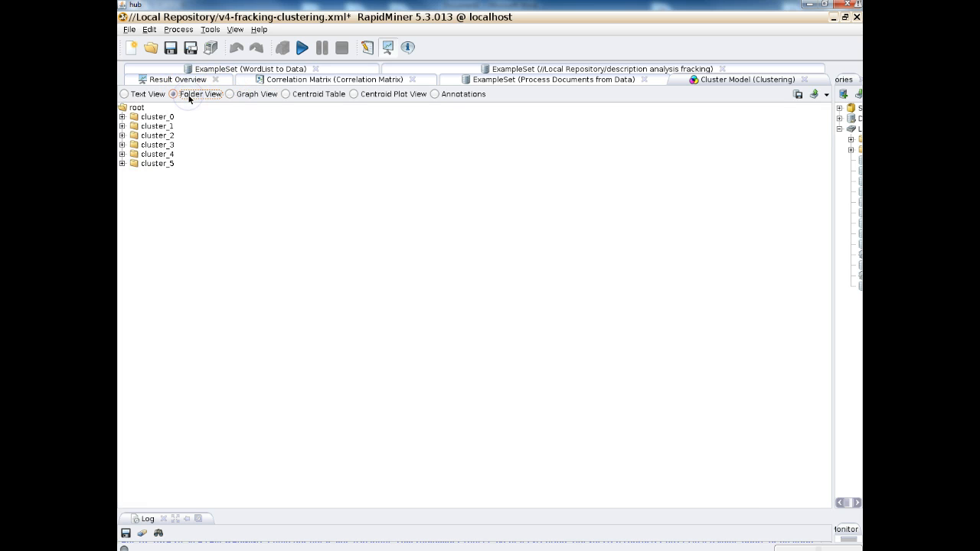
click(121, 108)
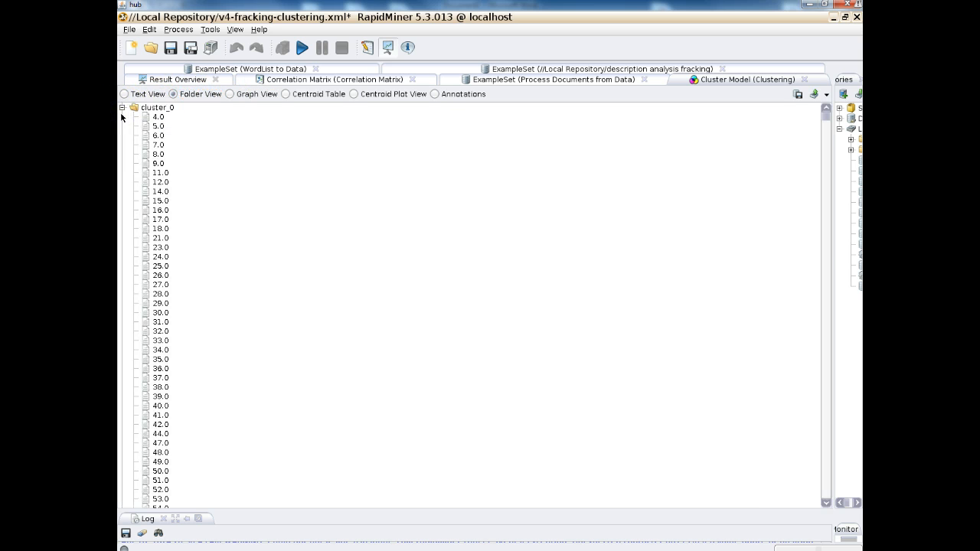
click(122, 108)
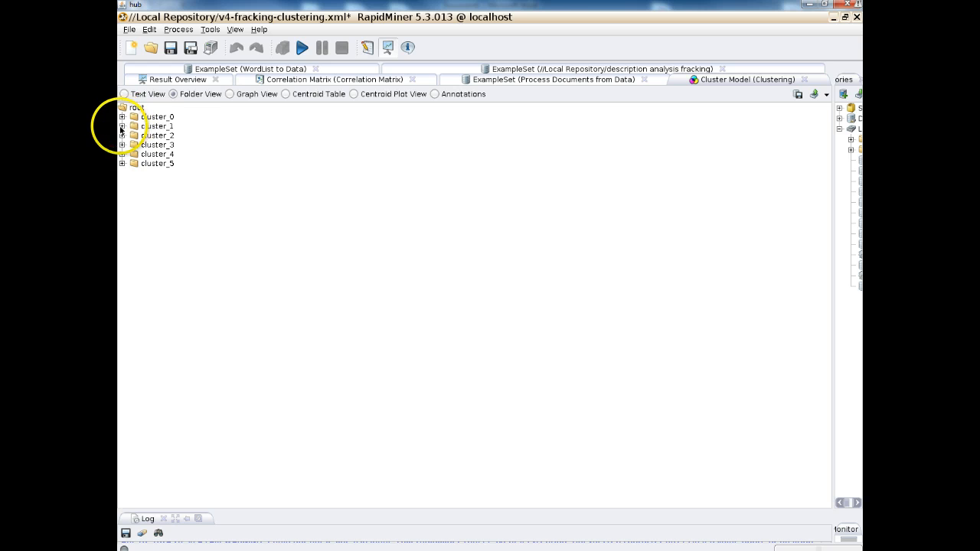
click(122, 126)
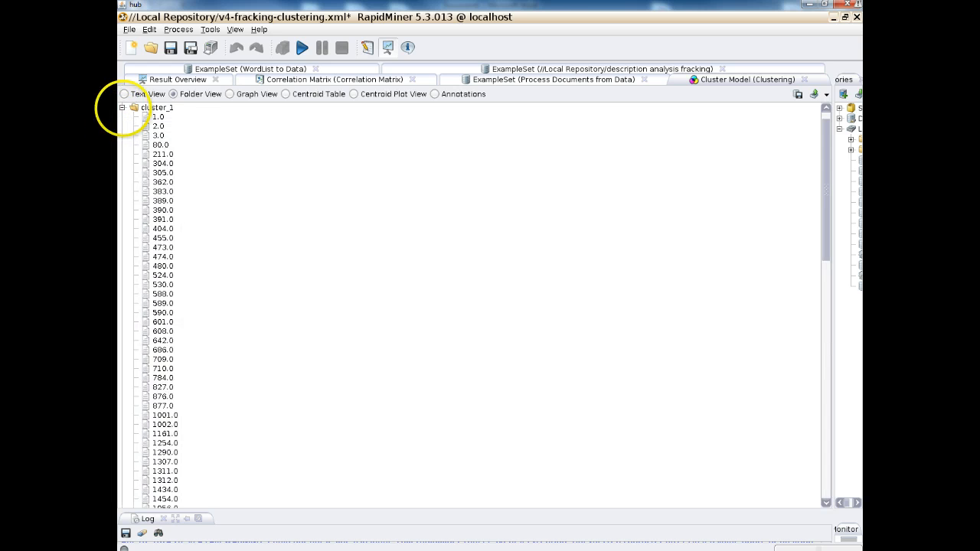
click(121, 108)
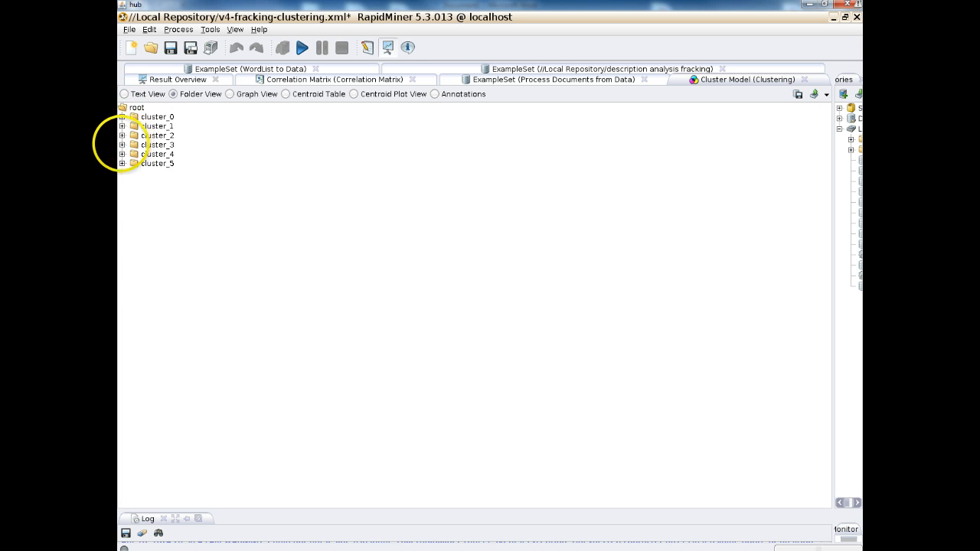
click(122, 145)
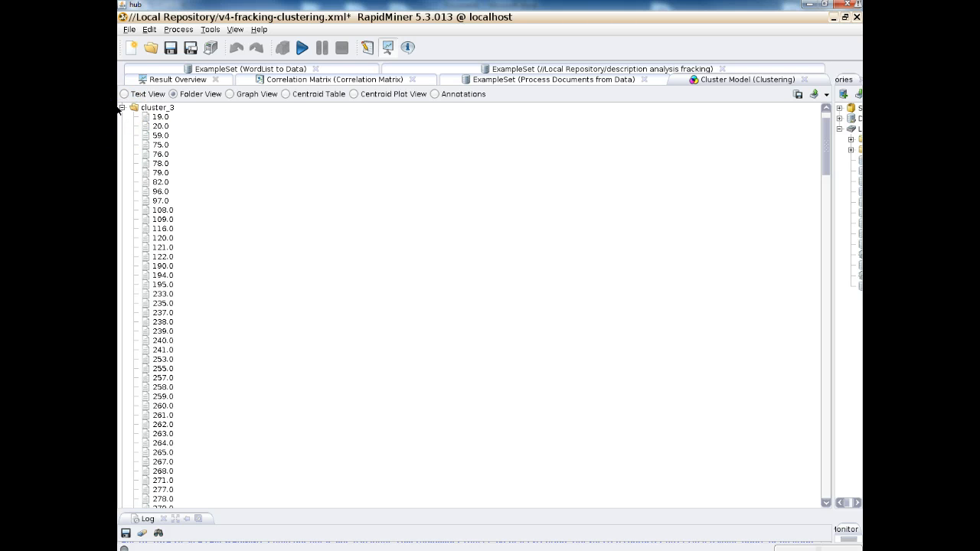
click(122, 108)
click(124, 94)
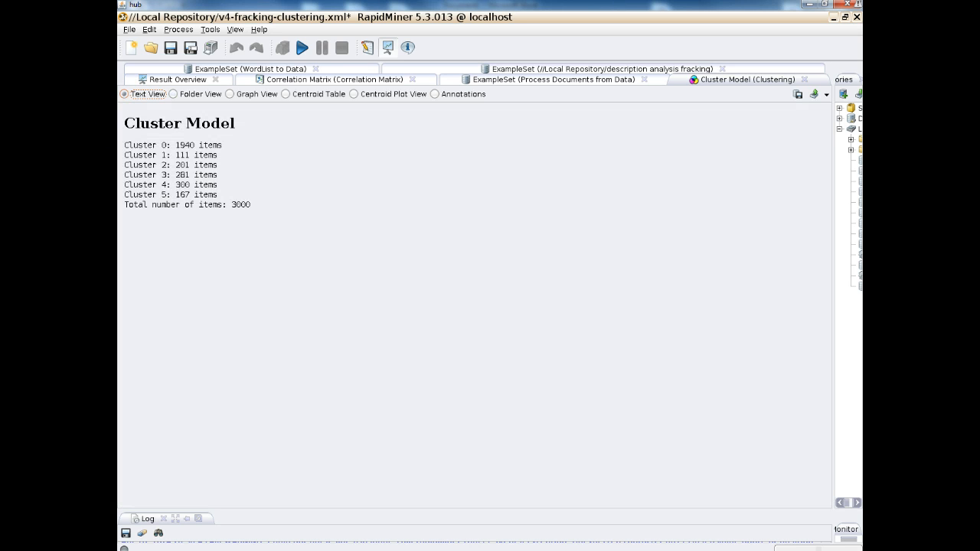
click(302, 79)
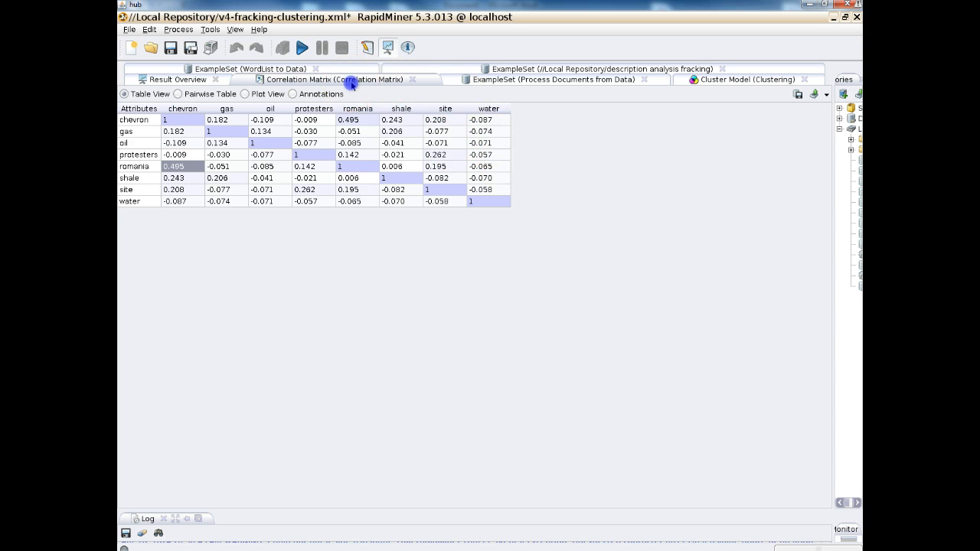
click(730, 82)
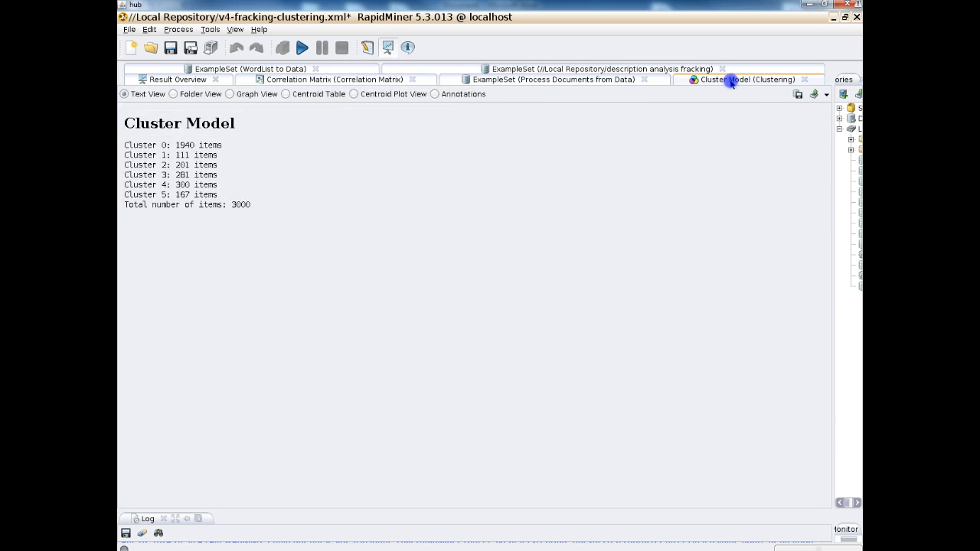